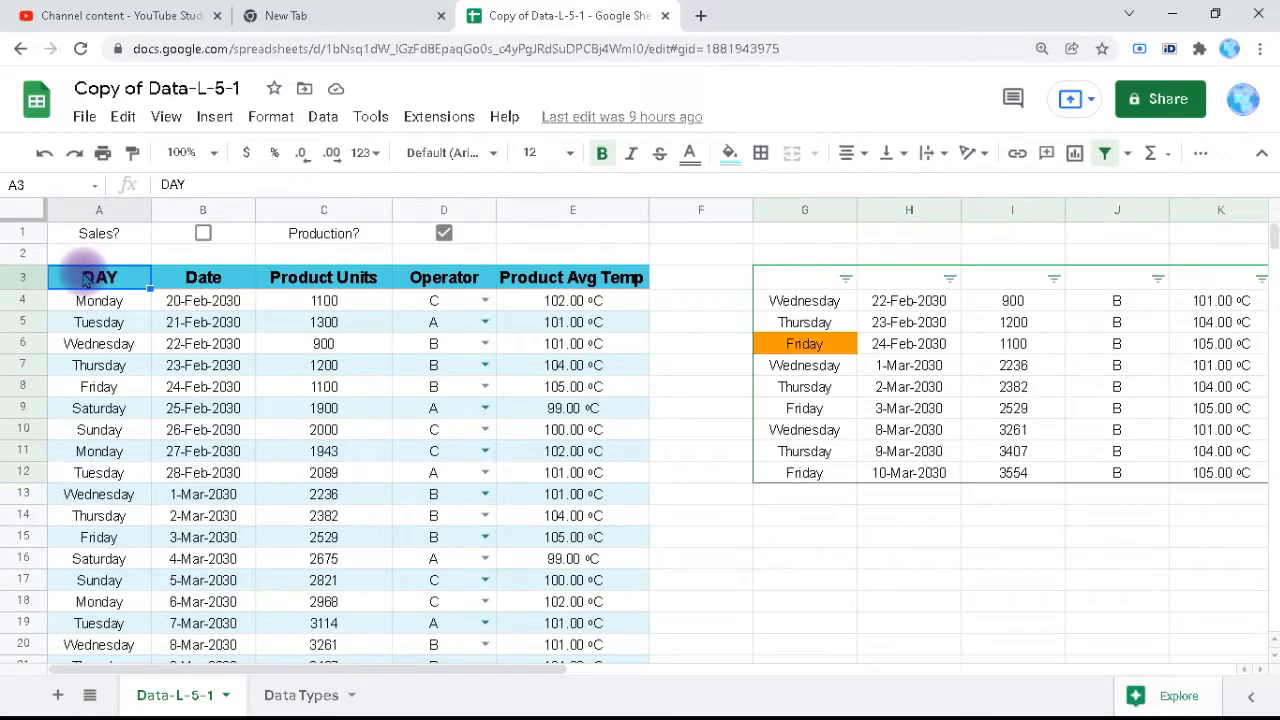
- Select the whole production data table including its header row, range A3:E22
{"action": "key", "text": "shift+Down"}
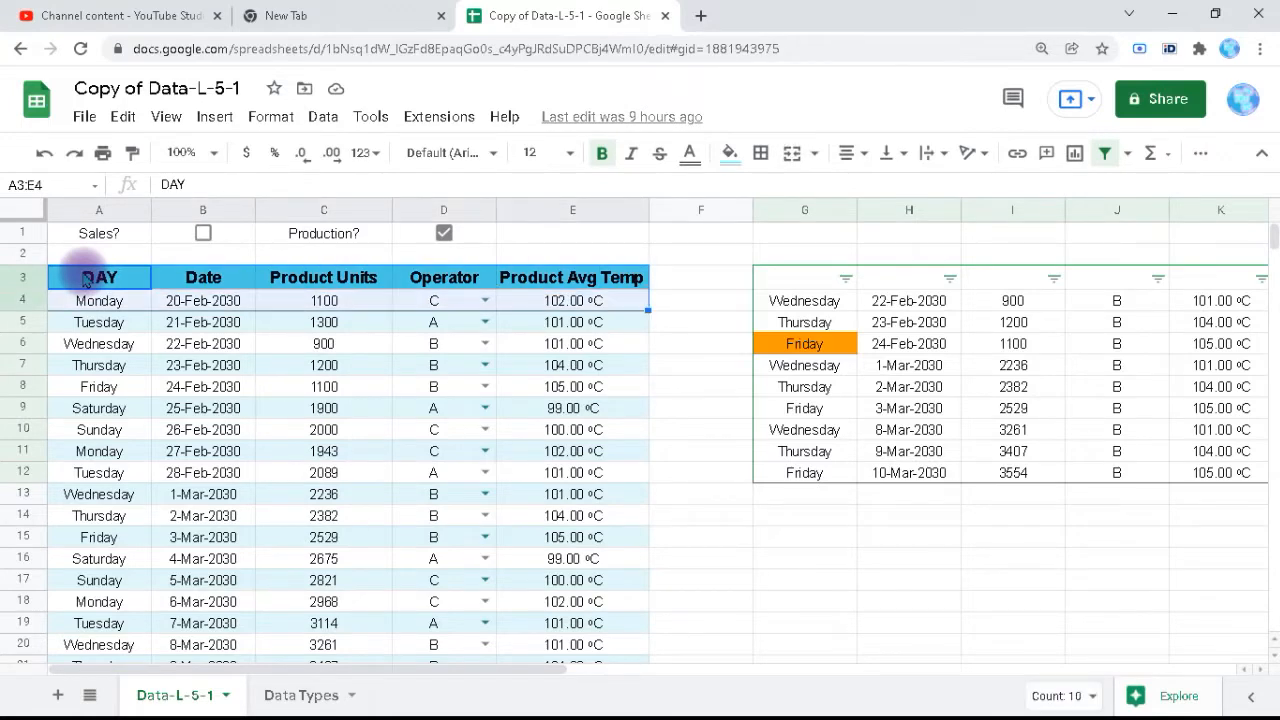
{"action": "key", "text": "shift+Down"}
{"action": "key", "text": "shift+Down"}
{"action": "key", "text": "shift+Down"}
{"action": "key", "text": "shift+Down"}
{"action": "key", "text": "shift+Down"}
{"action": "key", "text": "shift+Down"}
{"action": "key", "text": "shift+Down"}
{"action": "key", "text": "shift+Down"}
{"action": "key", "text": "shift+Down"}
{"action": "key", "text": "shift+Down"}
{"action": "key", "text": "shift+Down"}
{"action": "key", "text": "shift+Down"}
{"action": "key", "text": "shift+Down"}
{"action": "key", "text": "shift+Down"}
{"action": "key", "text": "shift+Down"}
{"action": "key", "text": "shift+Down"}
{"action": "key", "text": "shift+Down"}
{"action": "key", "text": "shift+Down"}
{"action": "key", "text": "shift+Down"}
{"action": "key", "text": "shift+Down"}
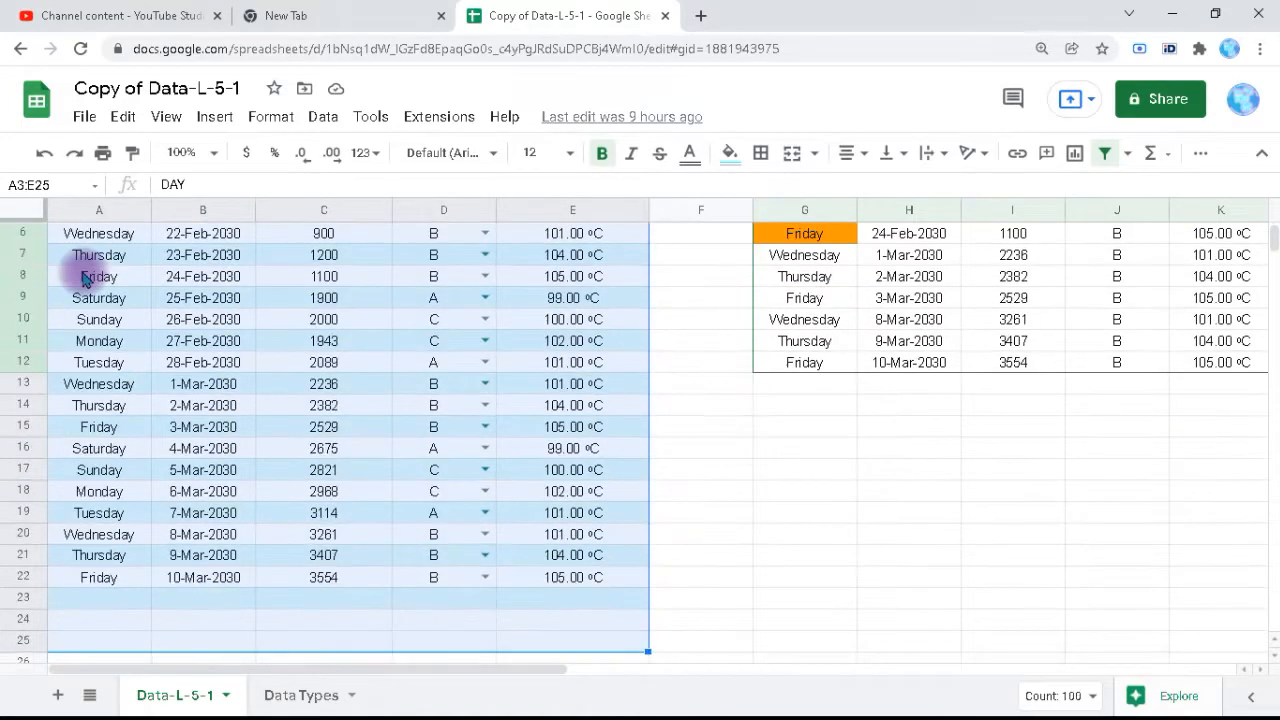
{"action": "key", "text": "shift+Up"}
{"action": "key", "text": "shift+Up"}
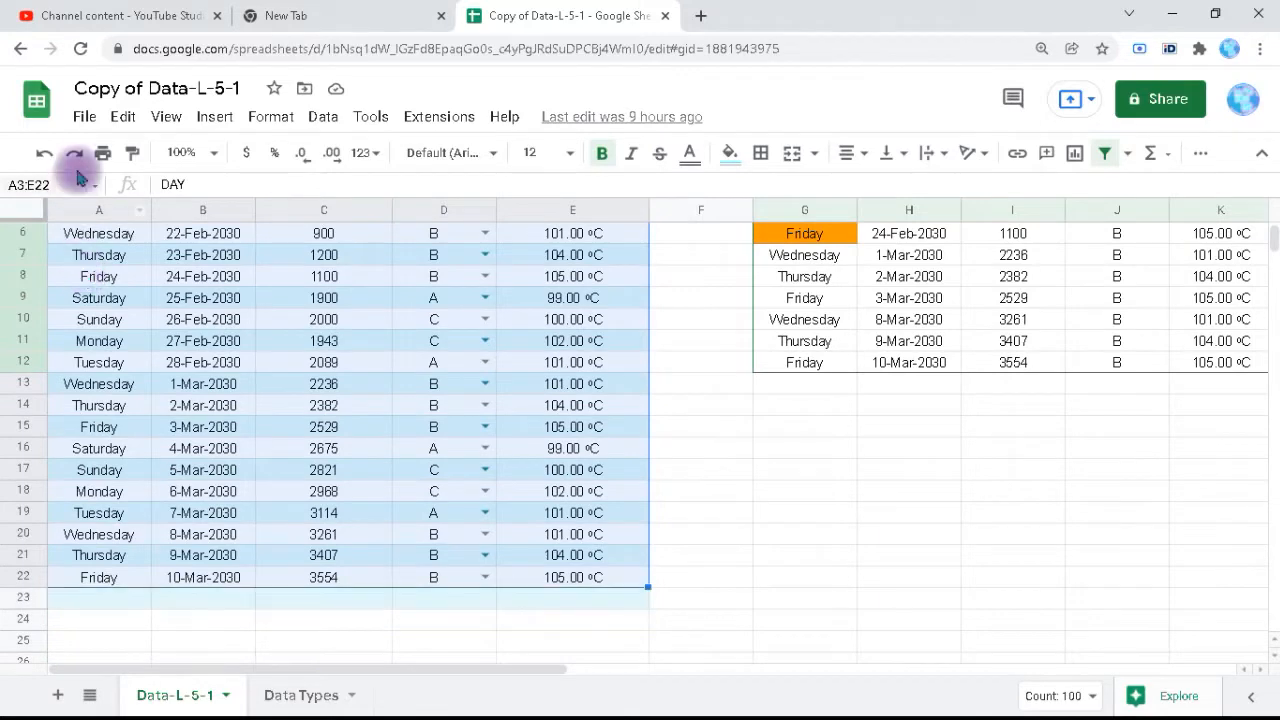
{"action": "scroll", "coordinate": [1272, 232], "scroll_direction": "up", "scroll_amount": 3}
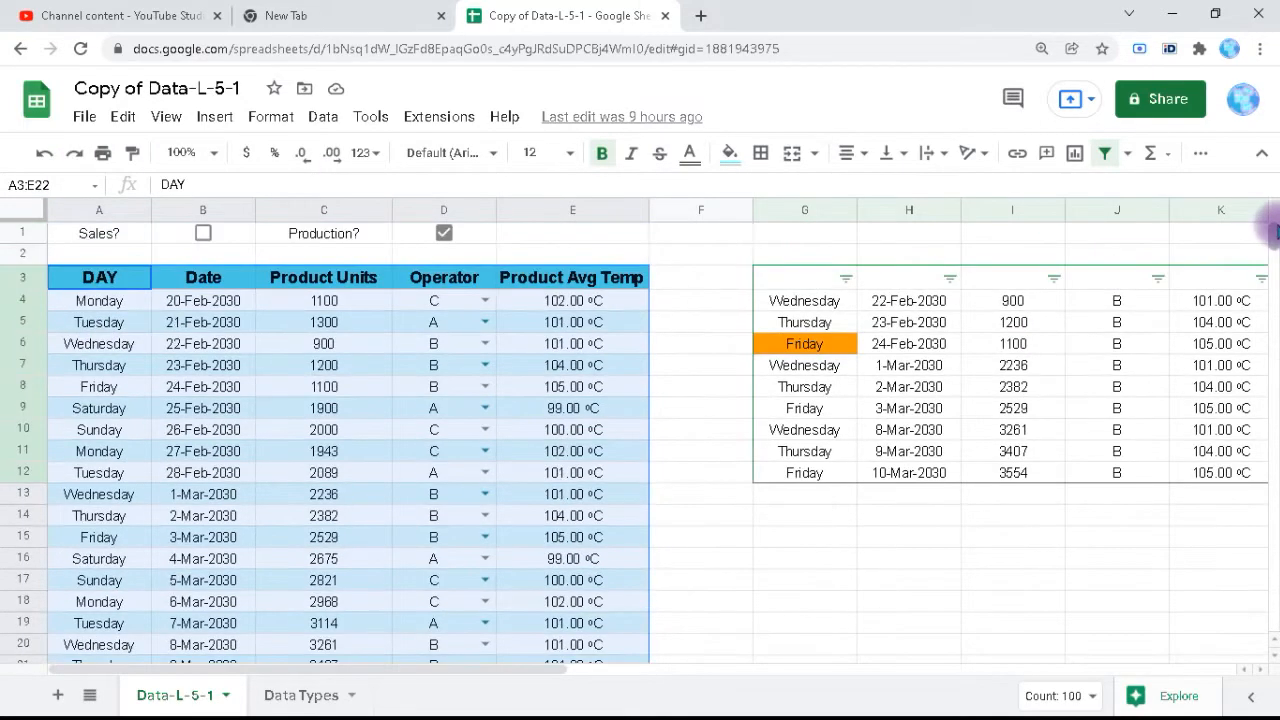
- Sort range A3:E22 by Operator in A → Z order, treating the first row as a header
{"action": "right_click", "coordinate": [221, 283]}
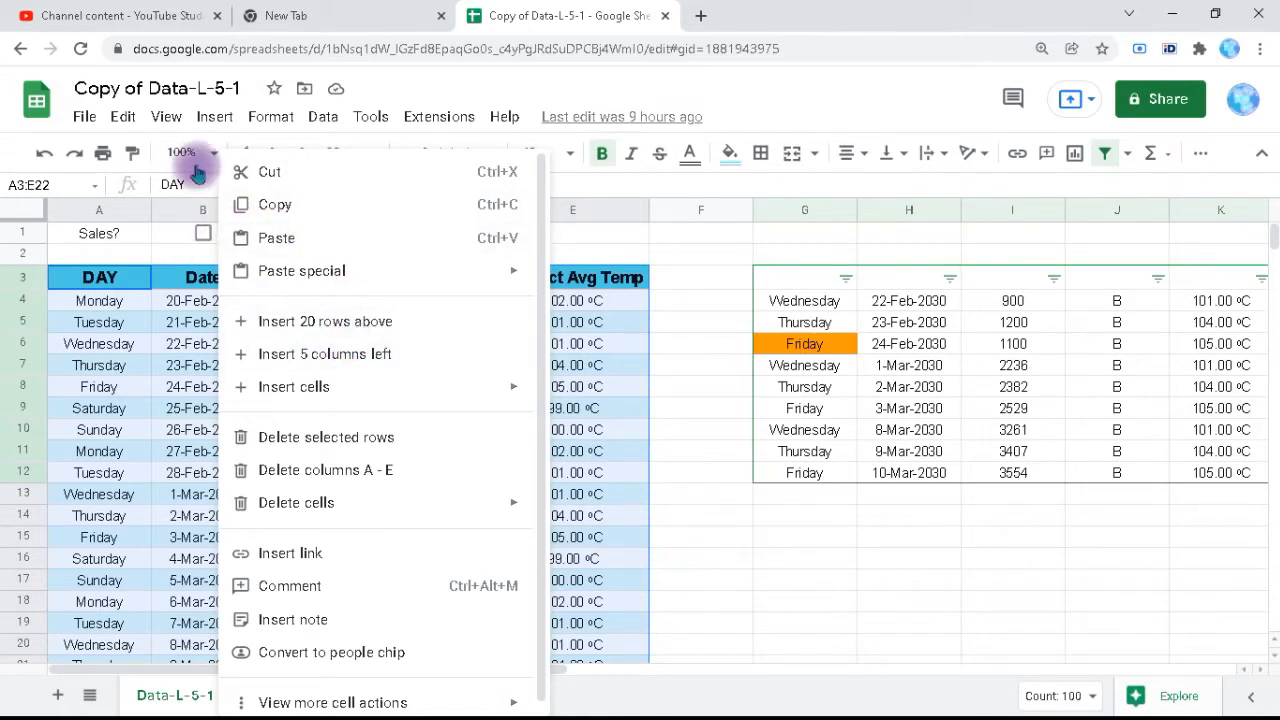
{"action": "left_click", "coordinate": [327, 120]}
{"action": "mouse_move", "coordinate": [575, 193]}
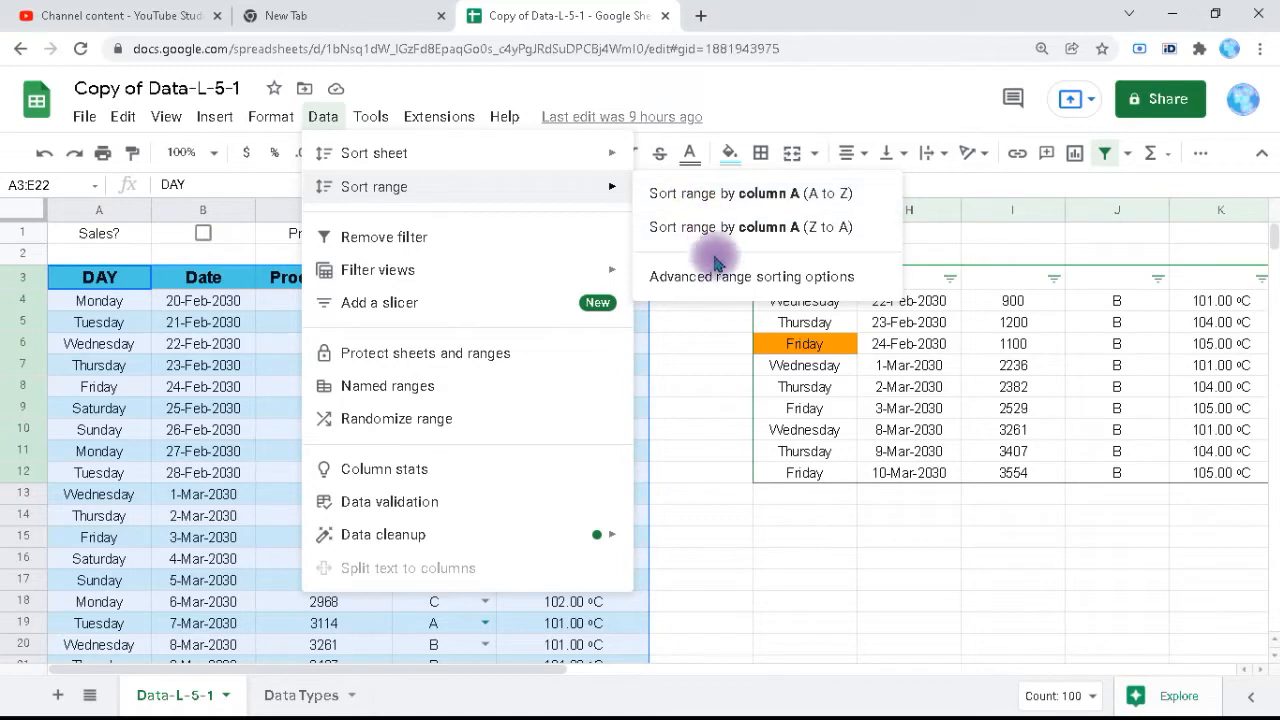
{"action": "left_click", "coordinate": [725, 277]}
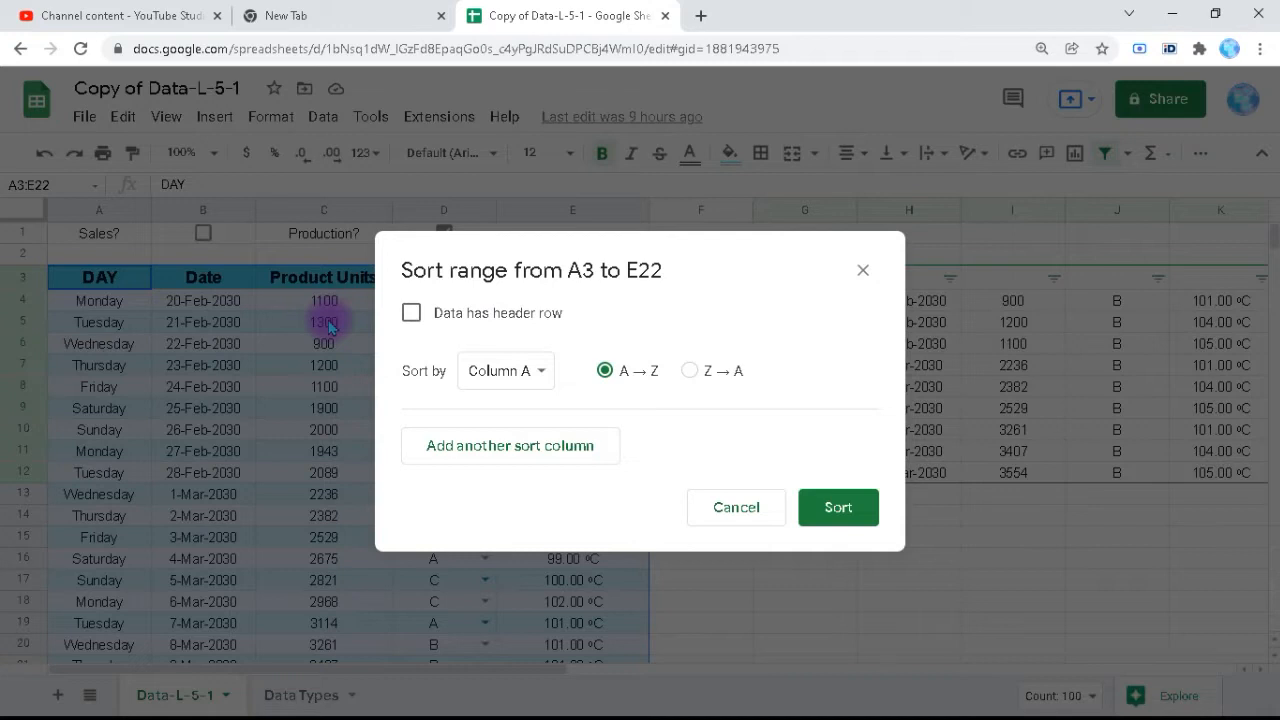
{"action": "left_click", "coordinate": [411, 314]}
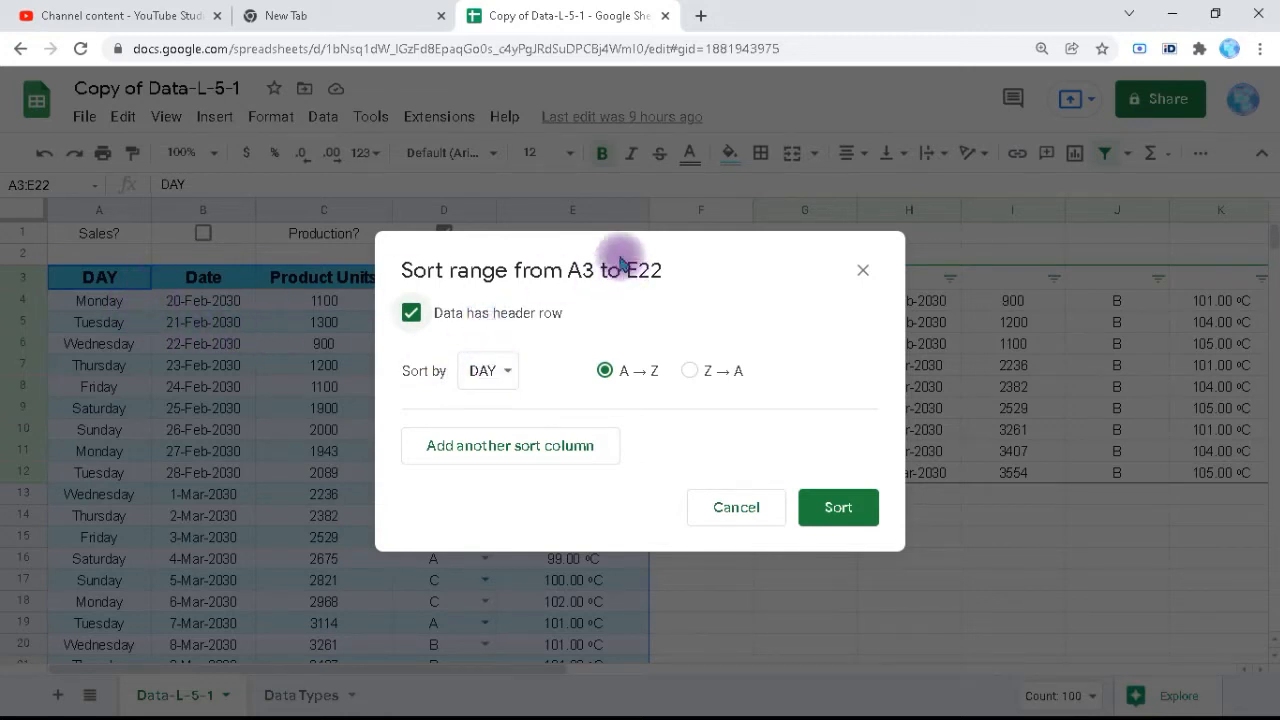
{"action": "left_click_drag", "start_coordinate": [607, 258], "coordinate": [694, 359]}
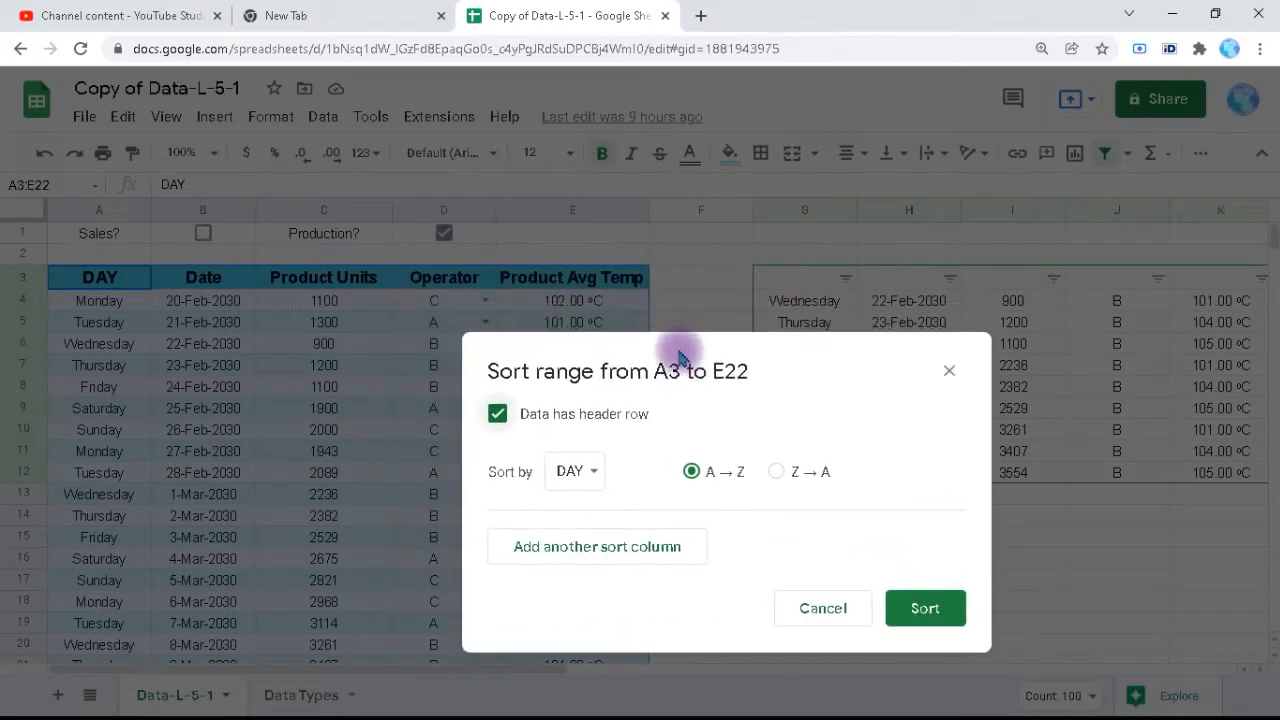
{"action": "left_click", "coordinate": [598, 477]}
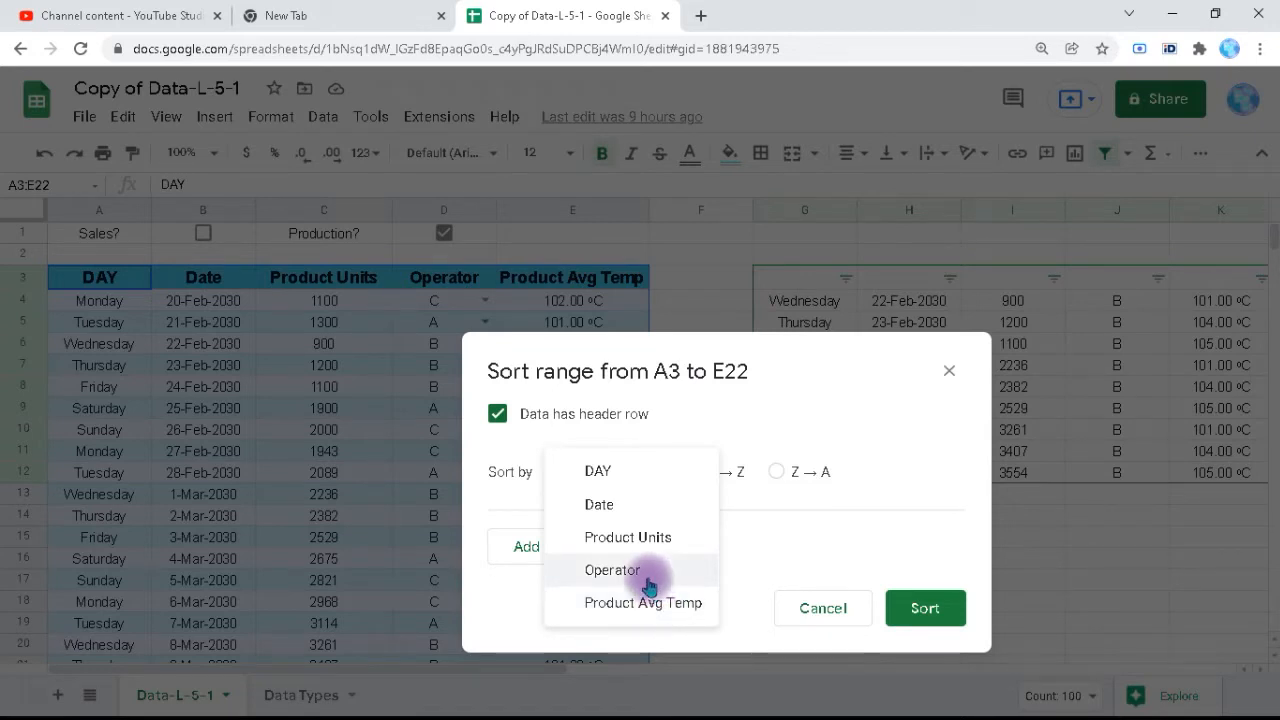
{"action": "left_click", "coordinate": [612, 570]}
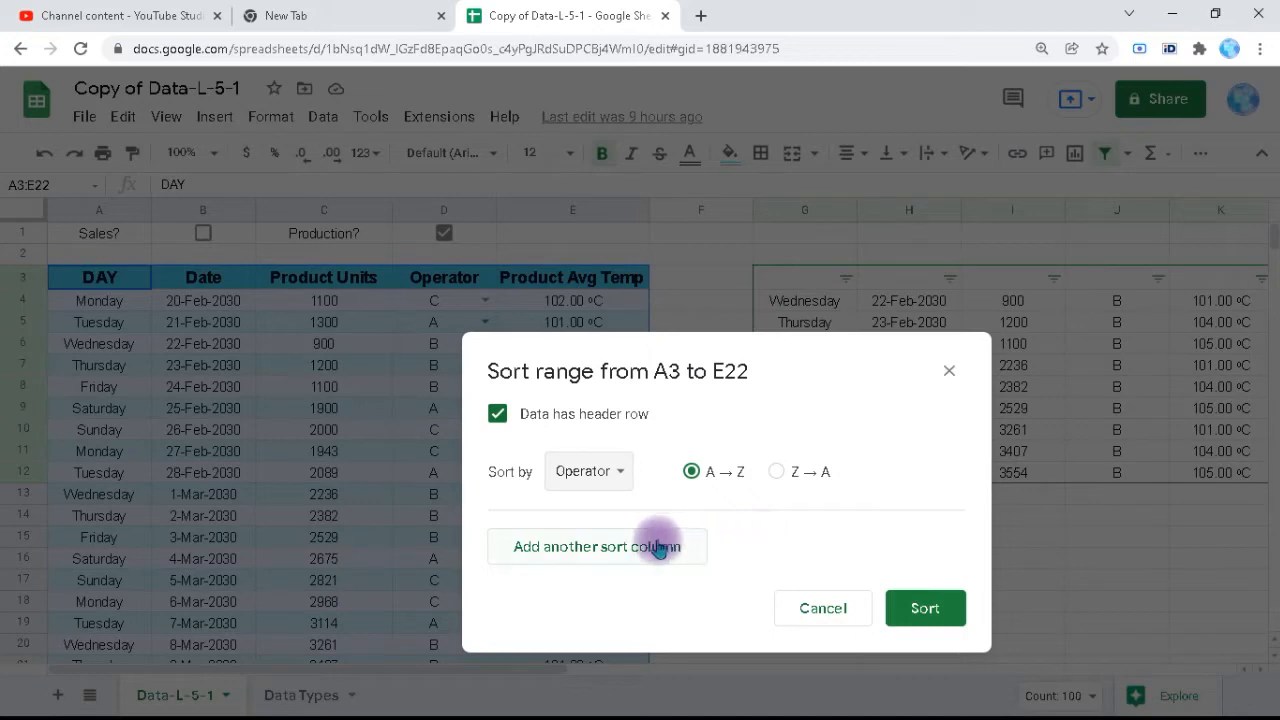
{"action": "left_click", "coordinate": [922, 612]}
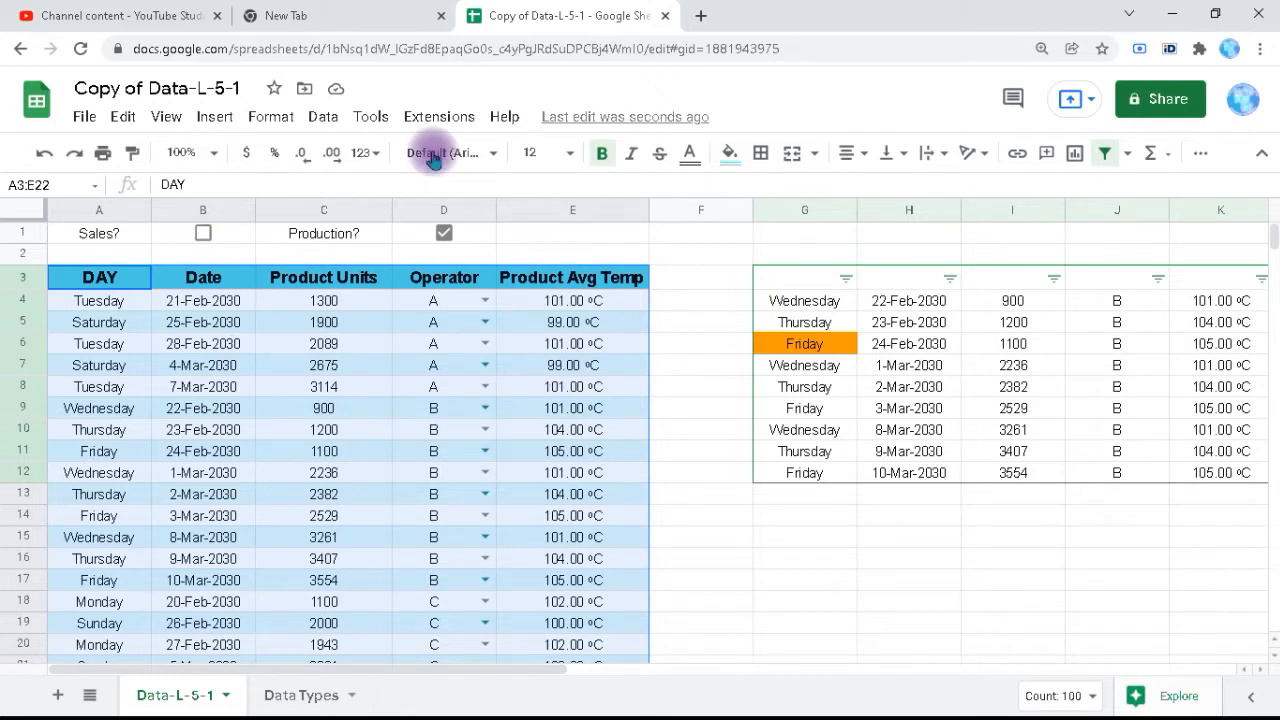
- Sort A3:E22, with its header row, by Operator A → Z, then by Product Avg Temp Z → A
{"action": "left_click", "coordinate": [323, 122]}
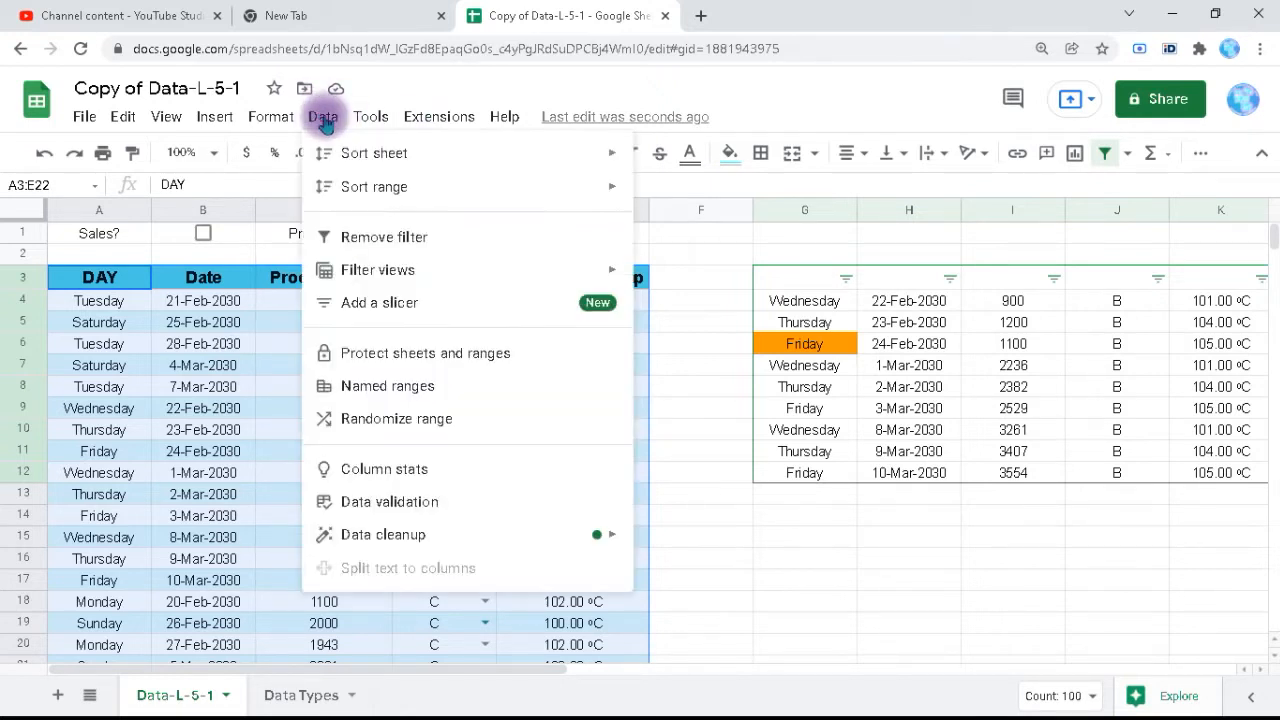
{"action": "mouse_move", "coordinate": [525, 190]}
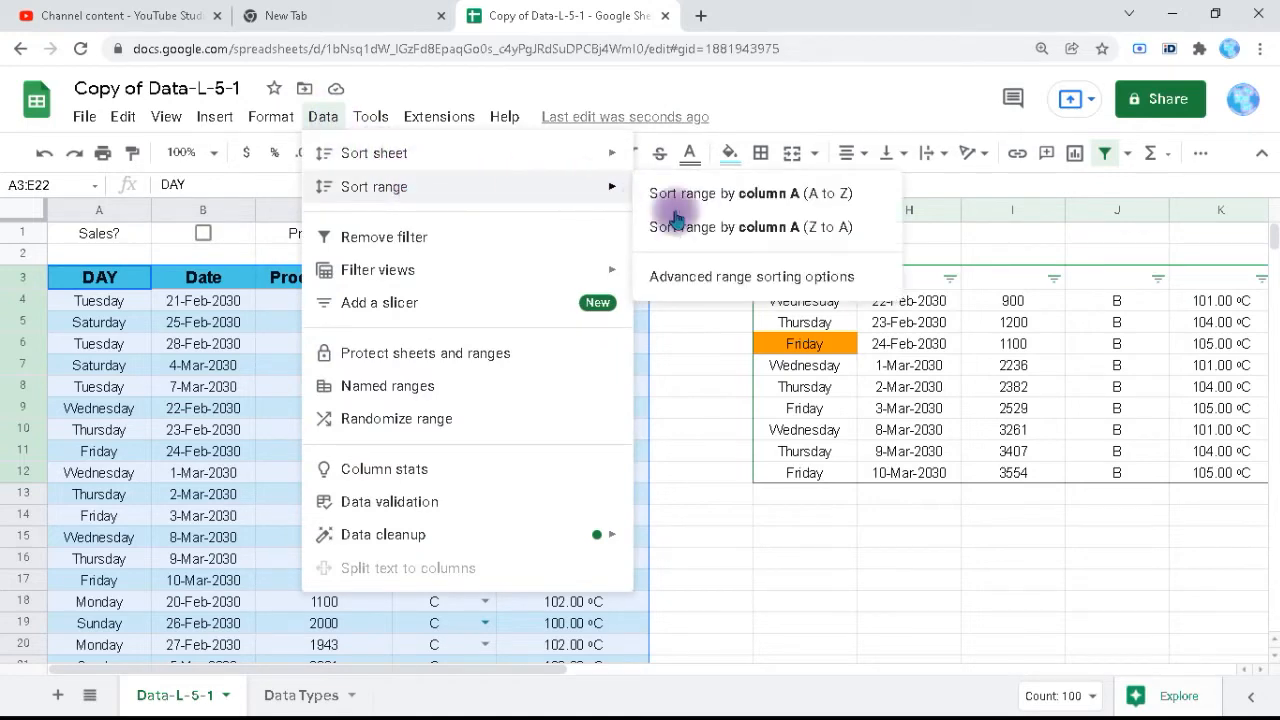
{"action": "left_click", "coordinate": [700, 277]}
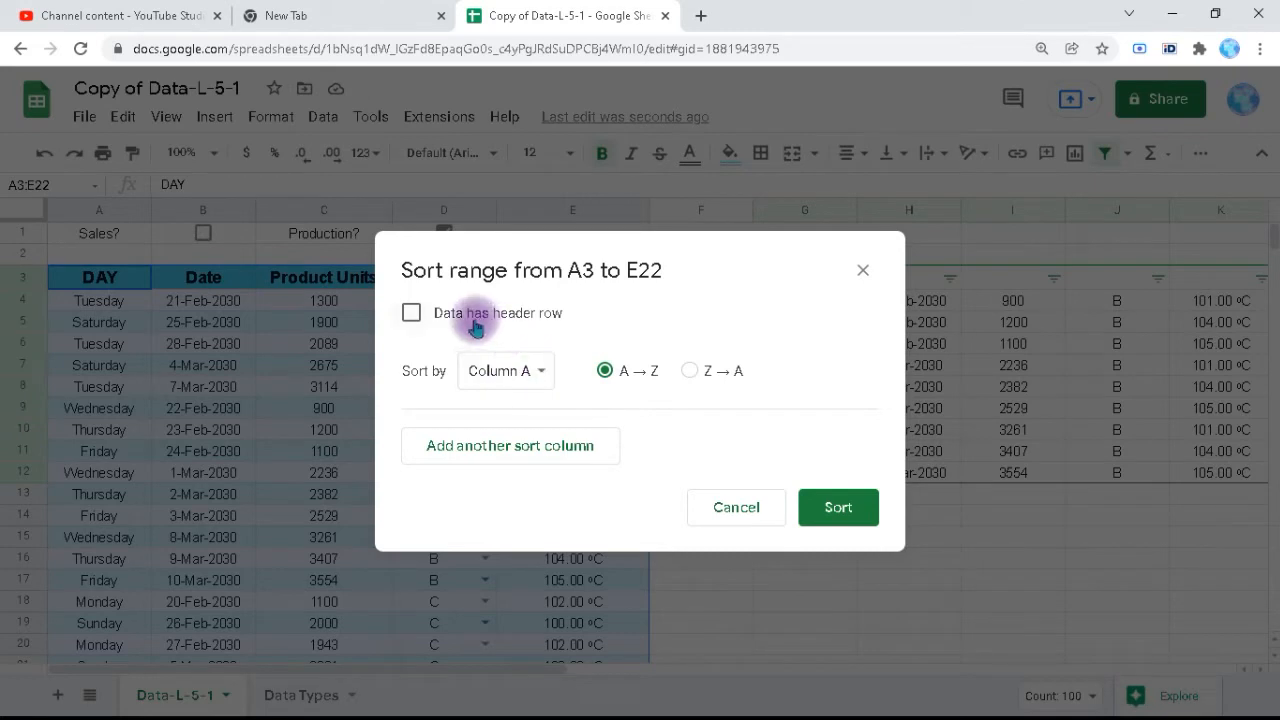
{"action": "left_click", "coordinate": [411, 312]}
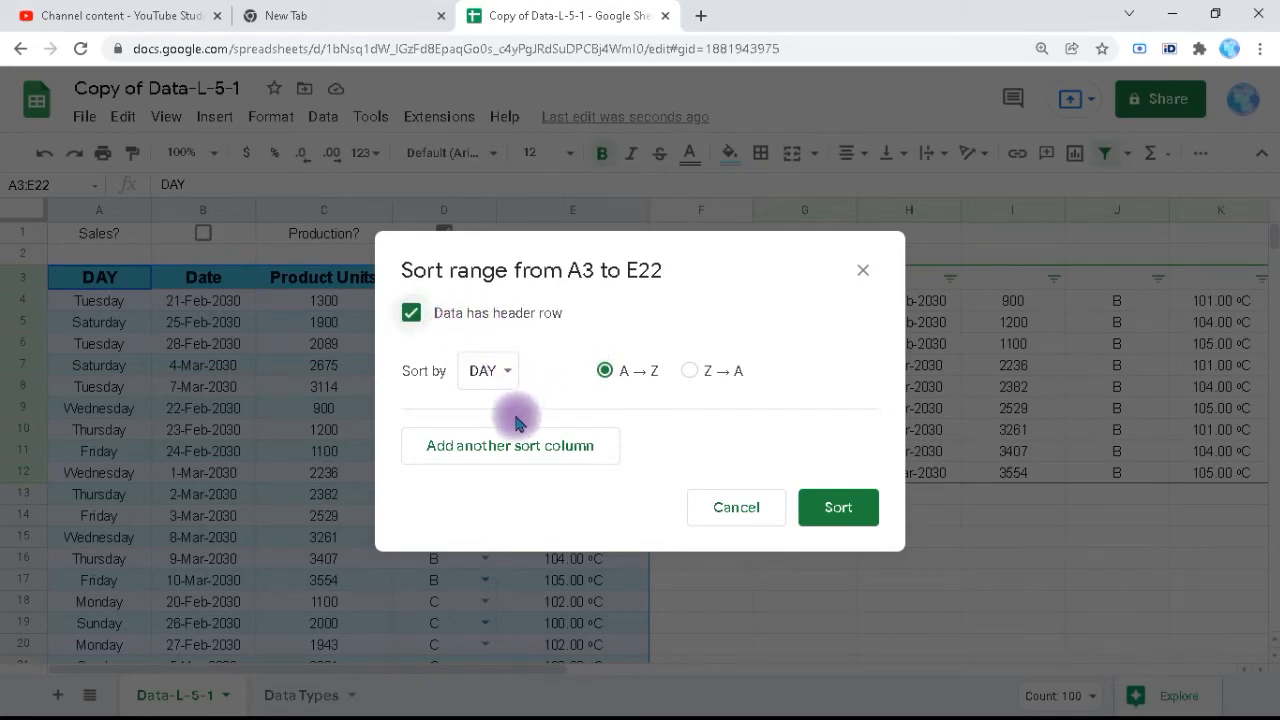
{"action": "left_click", "coordinate": [508, 371]}
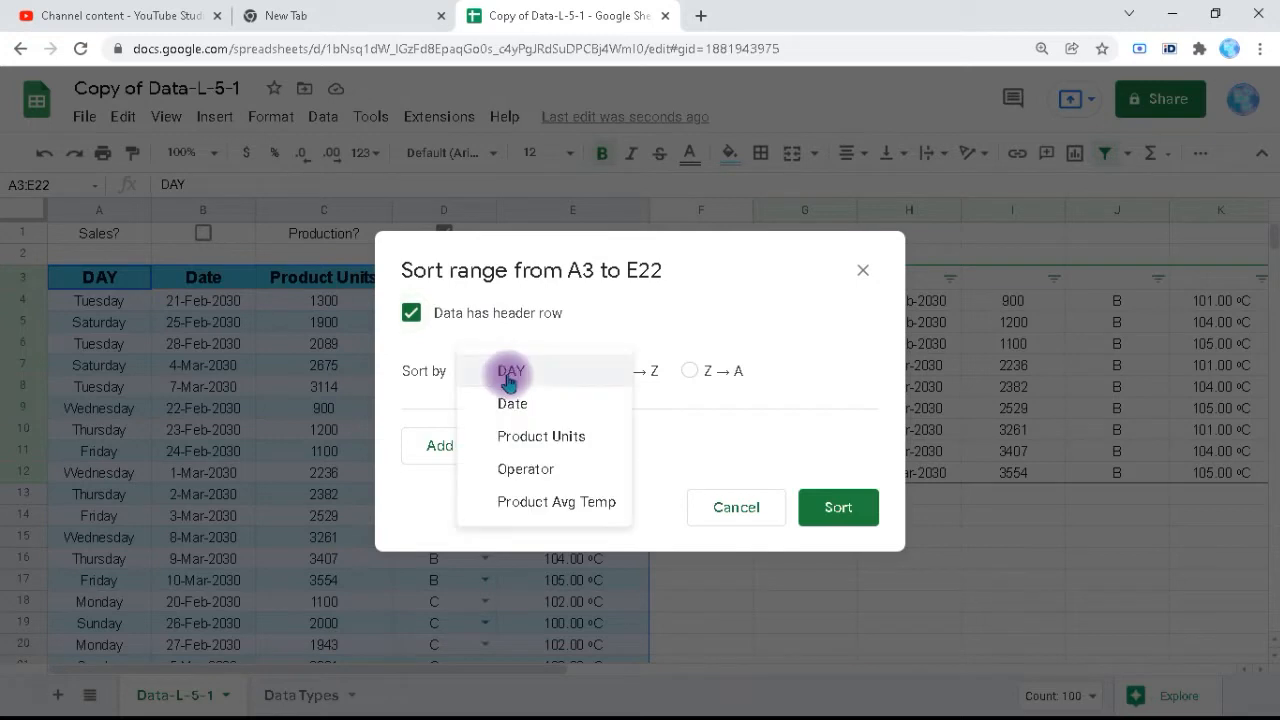
{"action": "left_click", "coordinate": [535, 469]}
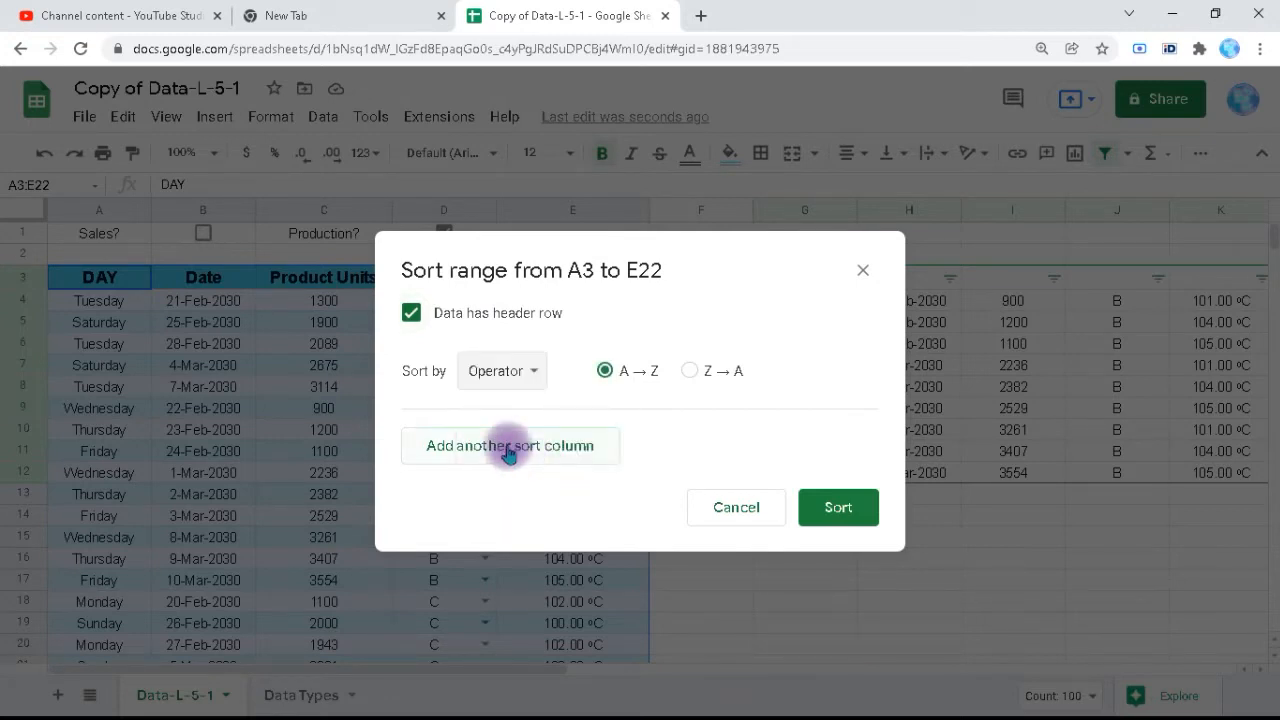
{"action": "left_click", "coordinate": [509, 450]}
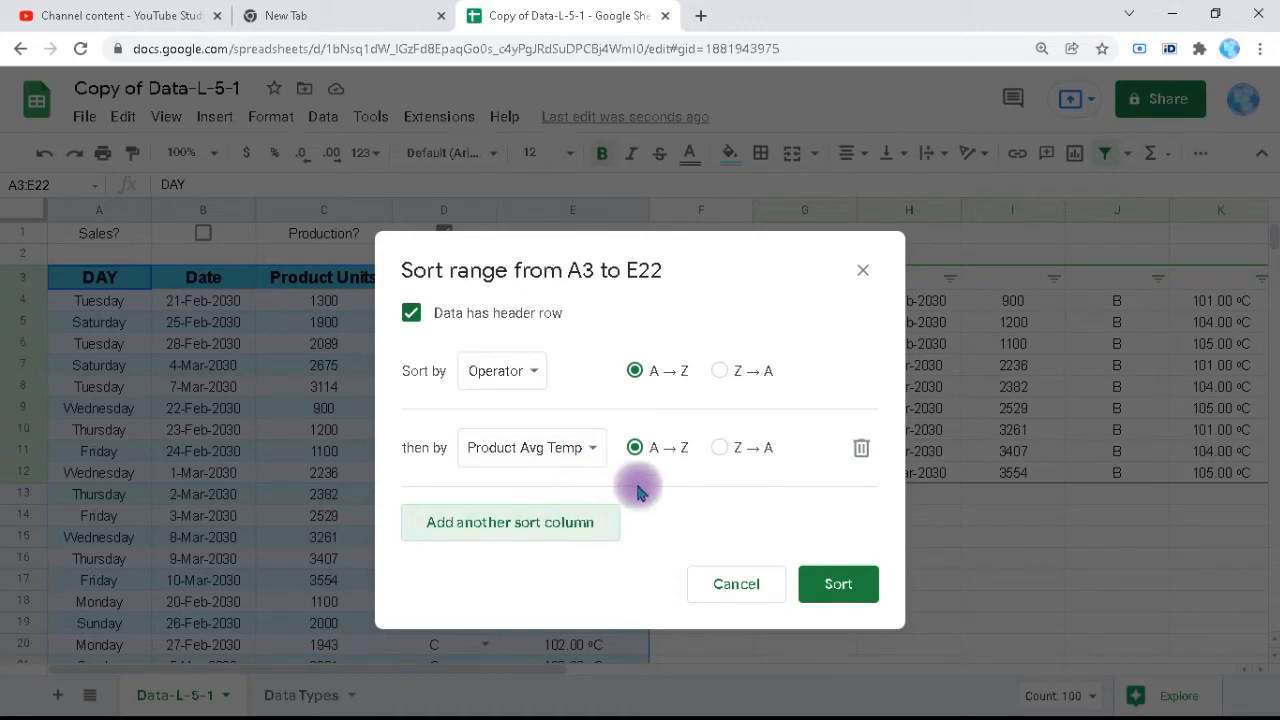
{"action": "left_click", "coordinate": [717, 448]}
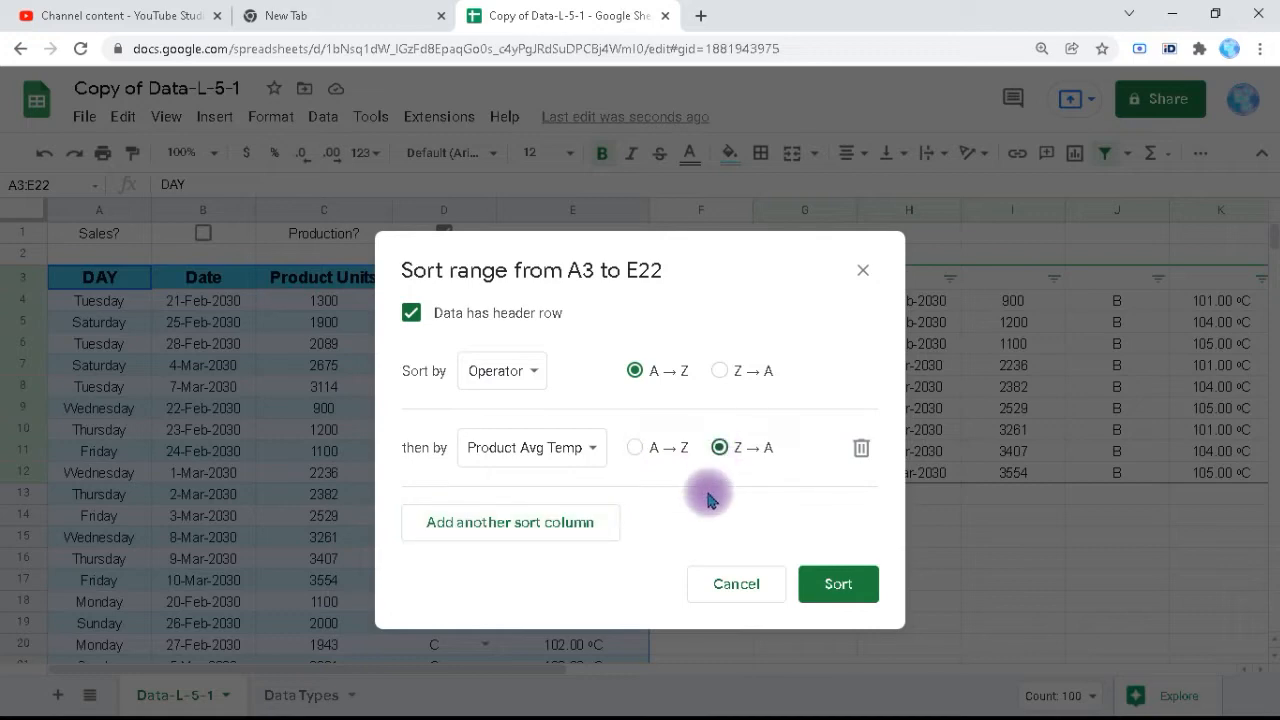
{"action": "left_click", "coordinate": [828, 586]}
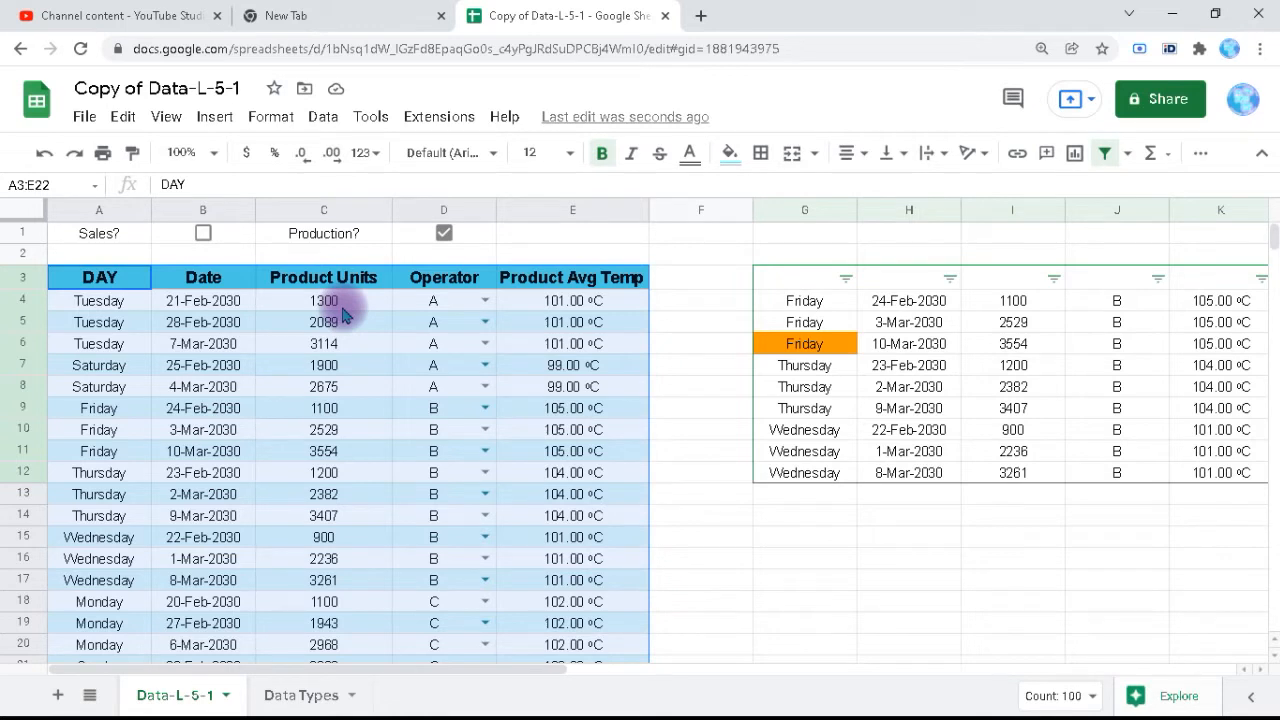
- Set up an advanced range sort of A3:E22 with a header row, using Operator A → Z and then Product Avg Temp Z → A
{"action": "left_click", "coordinate": [322, 117]}
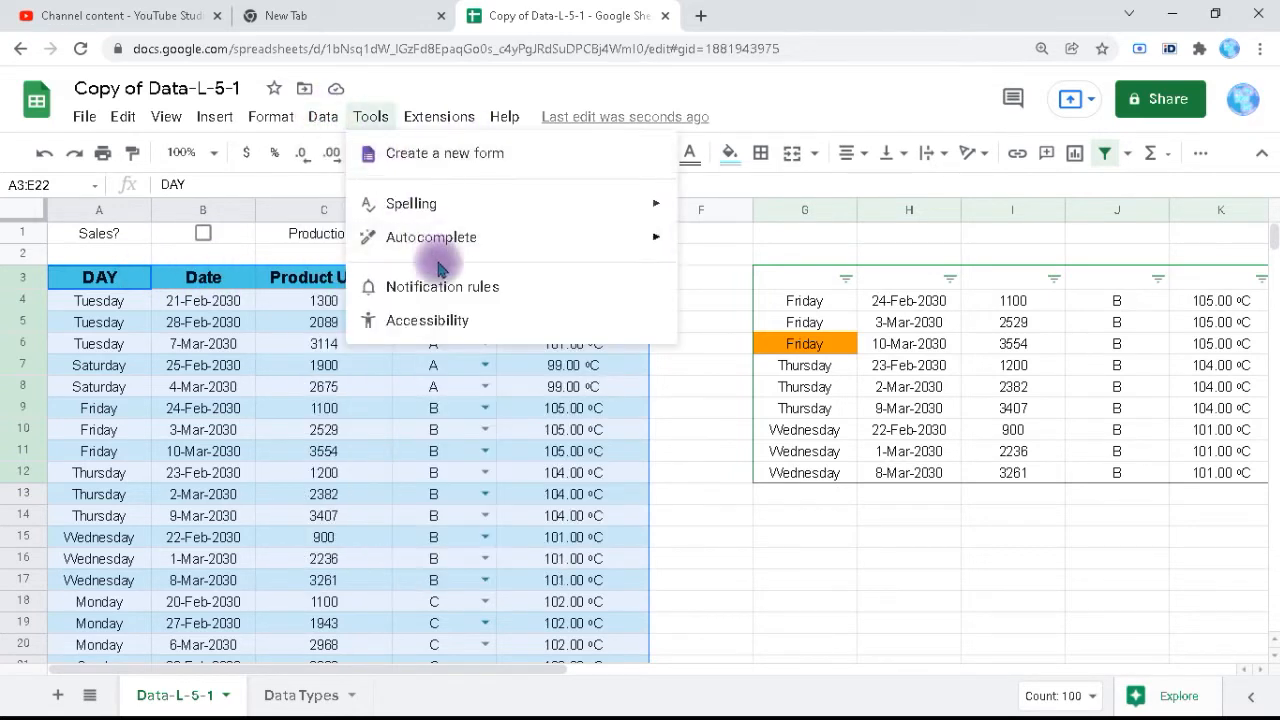
{"action": "mouse_move", "coordinate": [330, 125]}
{"action": "mouse_move", "coordinate": [549, 194]}
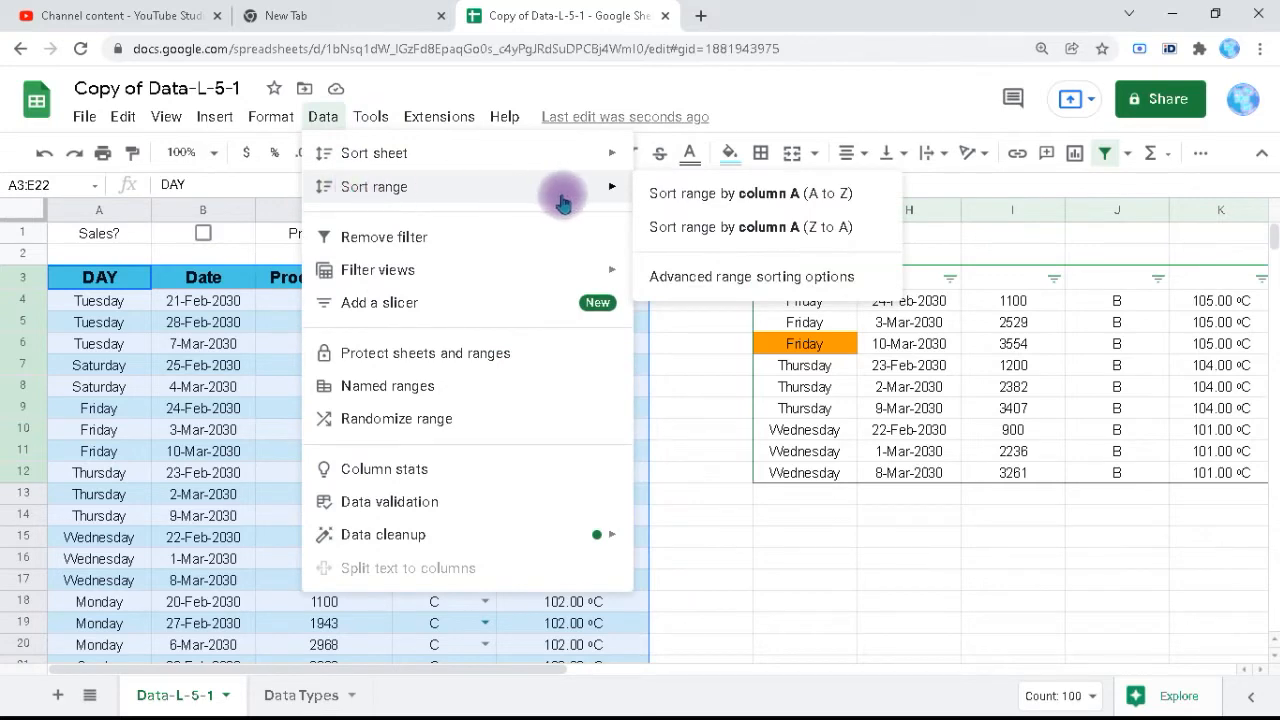
{"action": "left_click", "coordinate": [705, 289]}
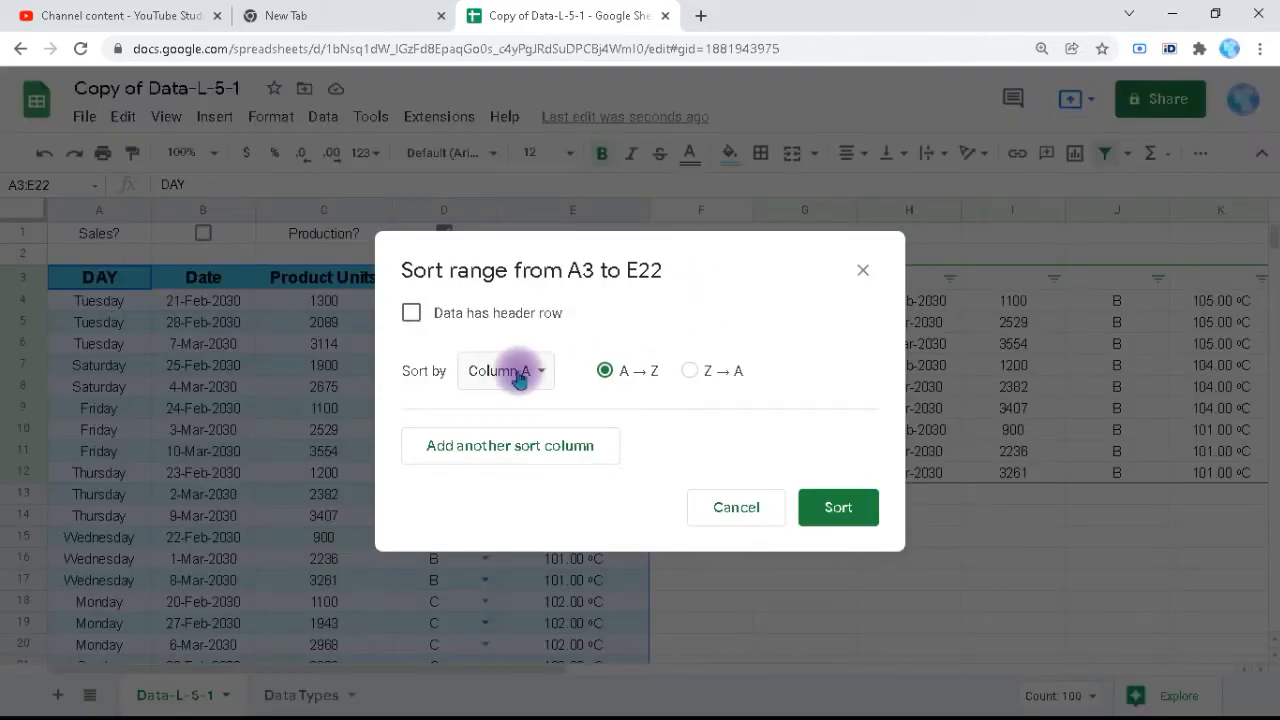
{"action": "left_click", "coordinate": [411, 313]}
{"action": "left_click", "coordinate": [478, 374]}
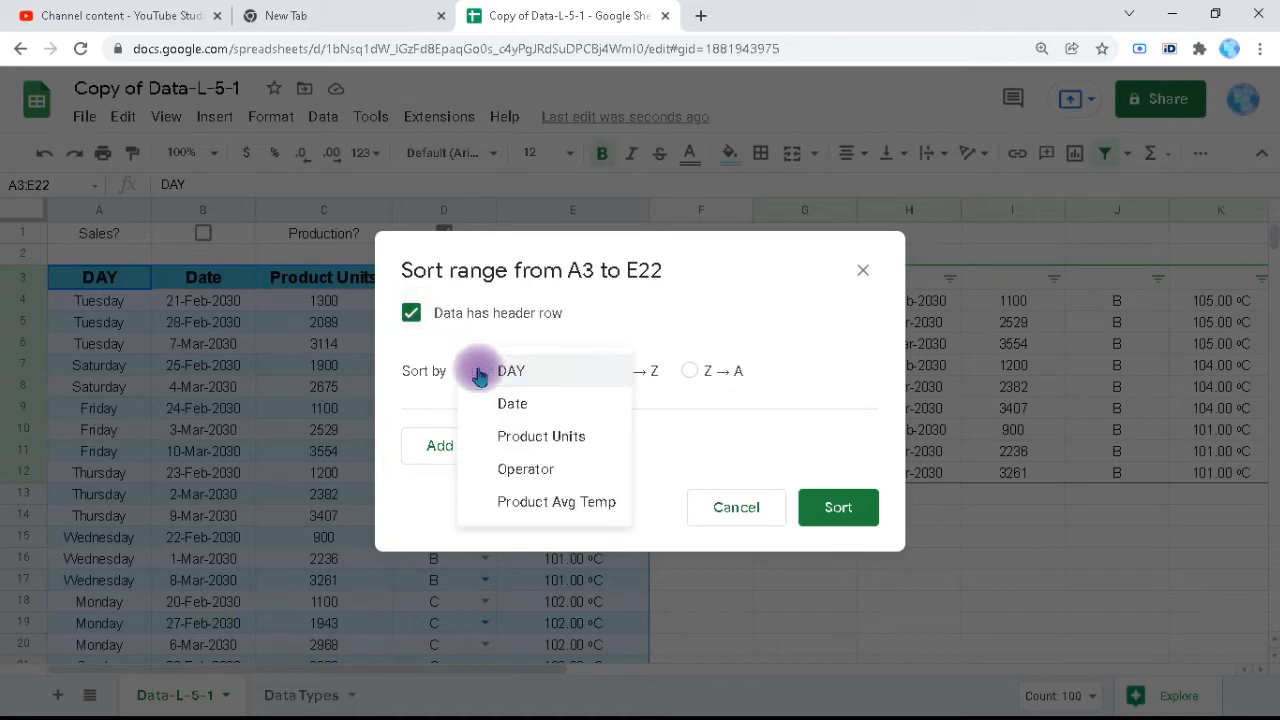
{"action": "left_click", "coordinate": [522, 468]}
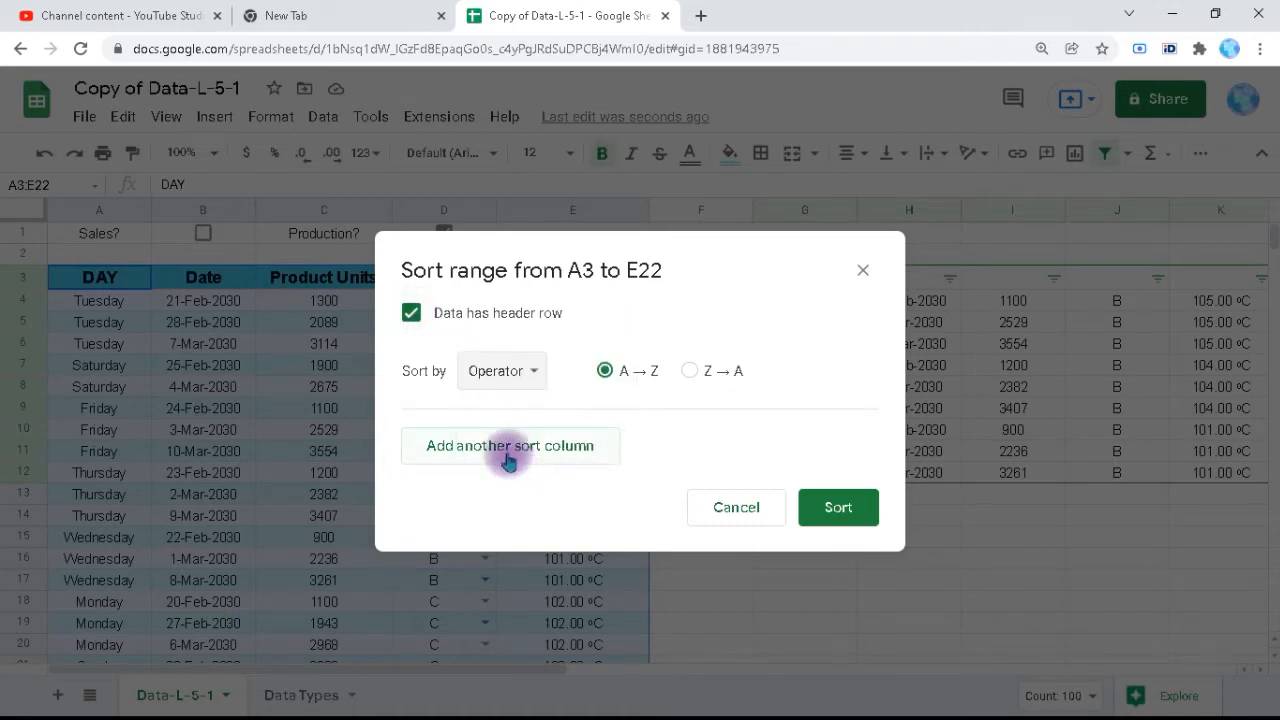
{"action": "left_click", "coordinate": [507, 452]}
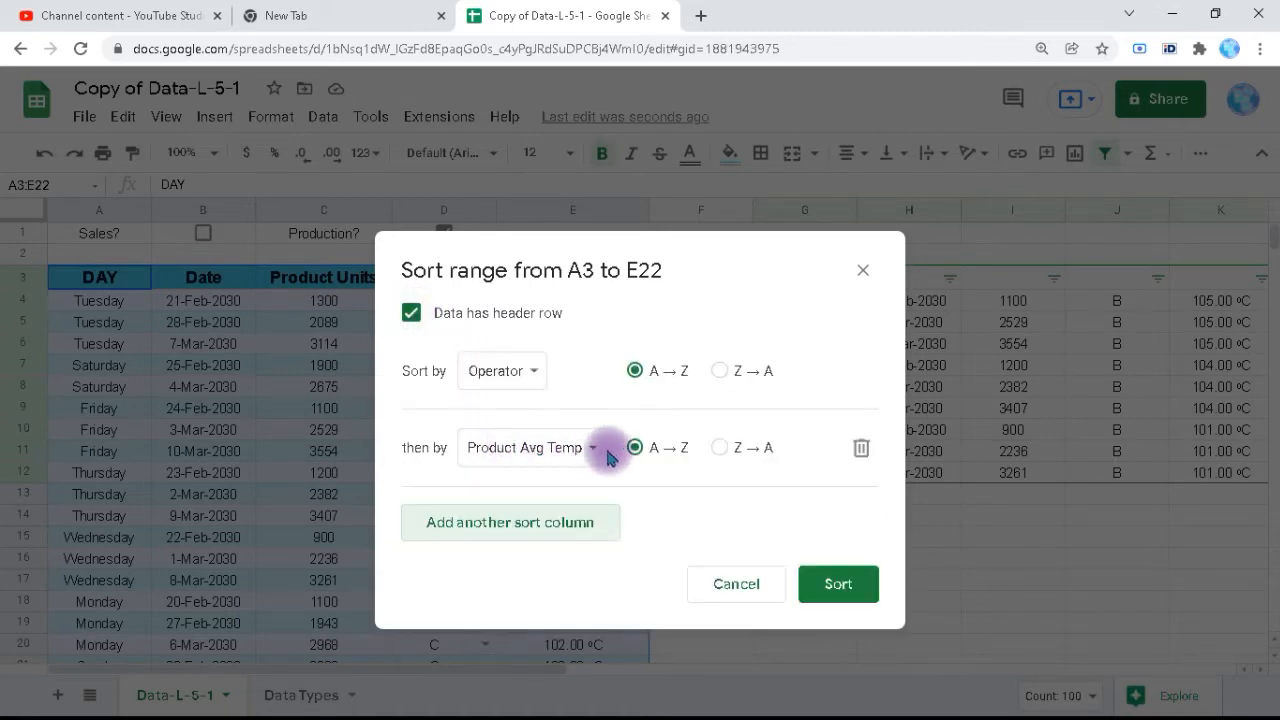
{"action": "left_click", "coordinate": [720, 450]}
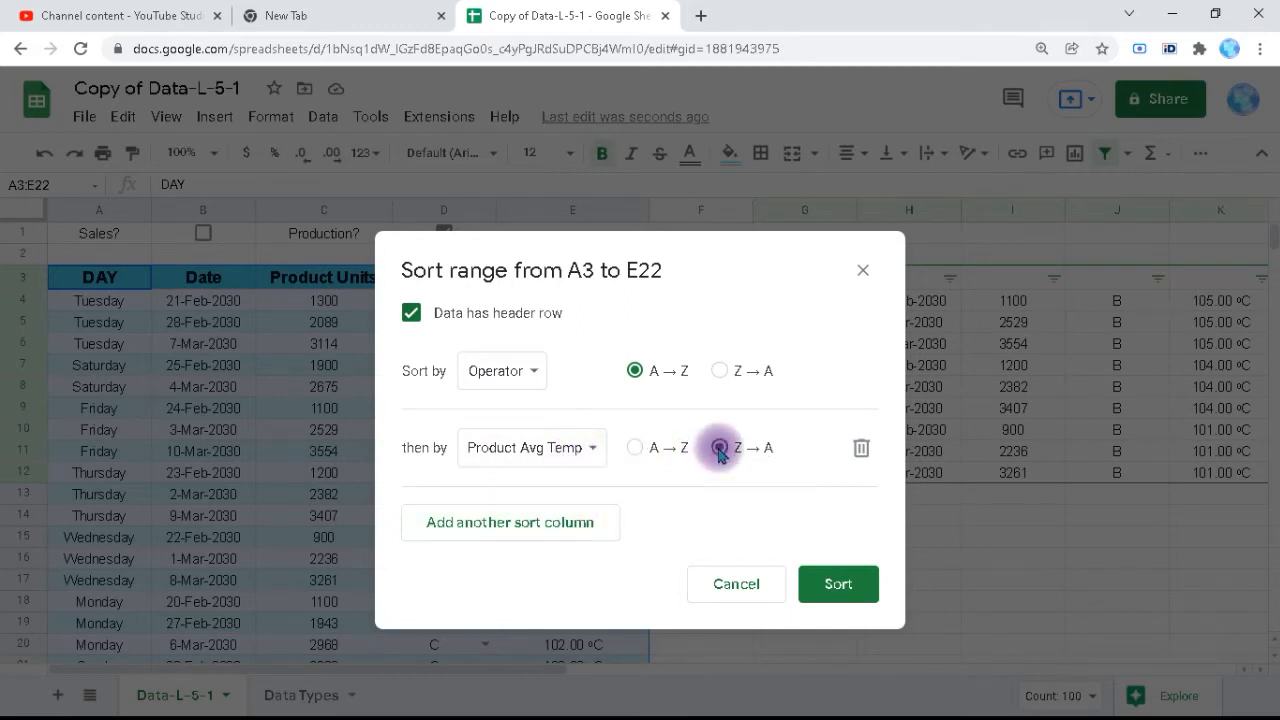
- Add Product Units in Z → A order as the third sort column and apply the sort
{"action": "left_click", "coordinate": [561, 522]}
{"action": "left_click", "coordinate": [490, 524]}
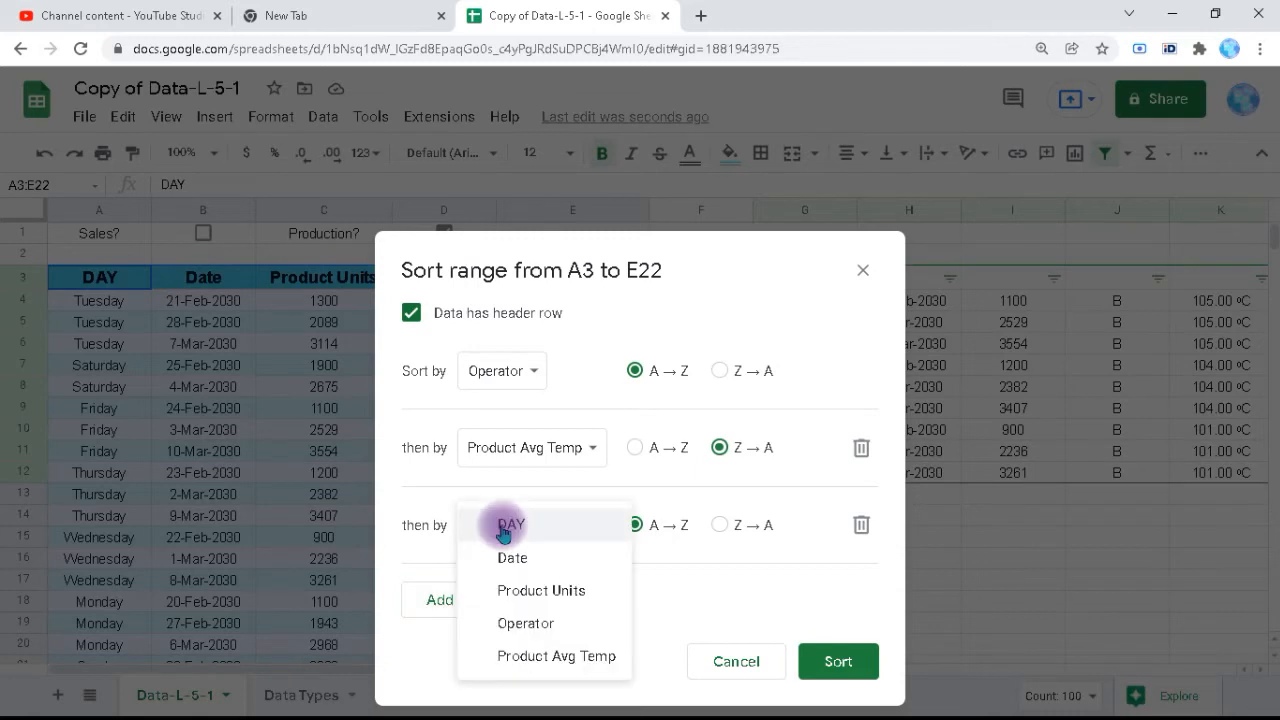
{"action": "left_click", "coordinate": [531, 590]}
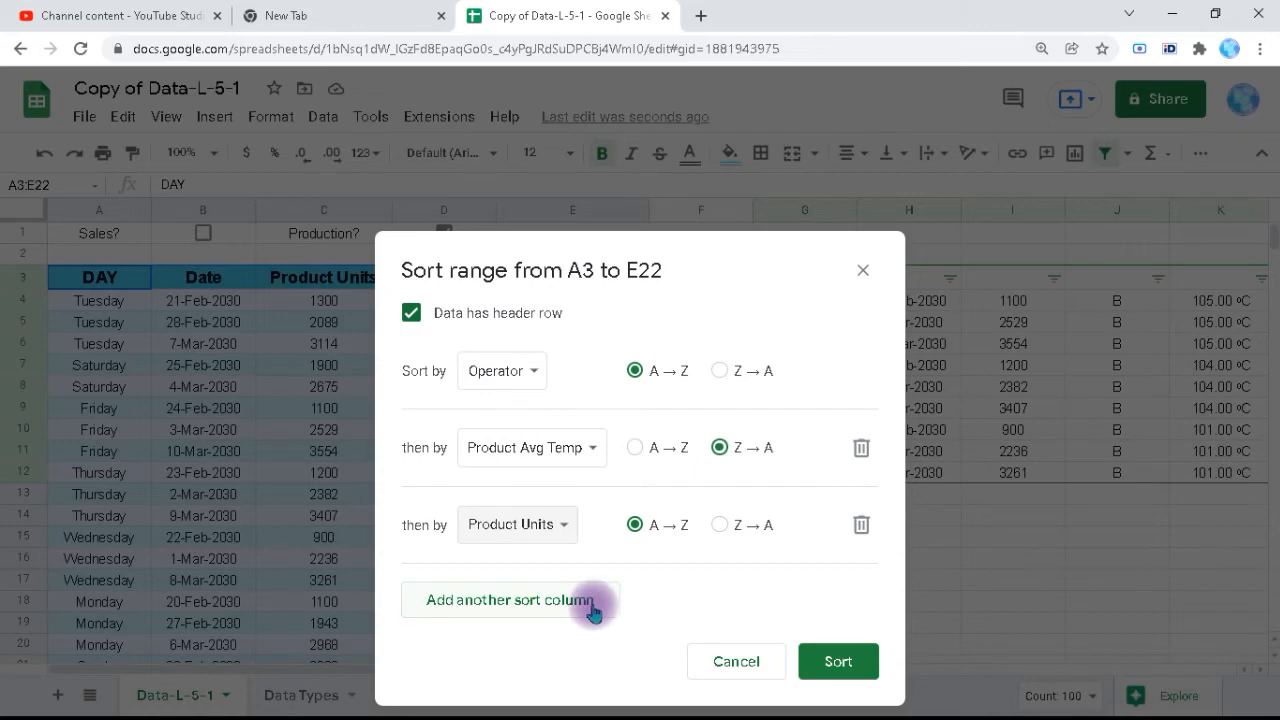
{"action": "left_click", "coordinate": [718, 525]}
{"action": "left_click", "coordinate": [837, 664]}
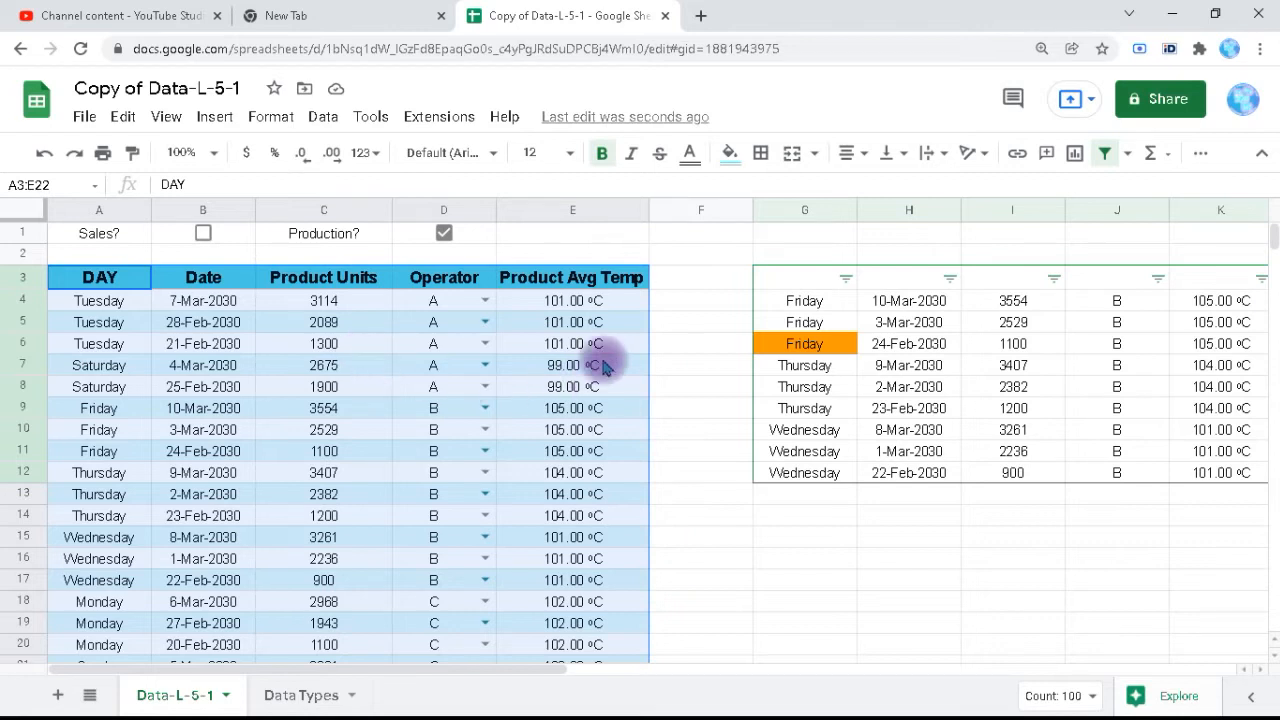
- Undo all the sorts applied to the data table to restore its original date order
{"action": "left_click", "coordinate": [816, 519]}
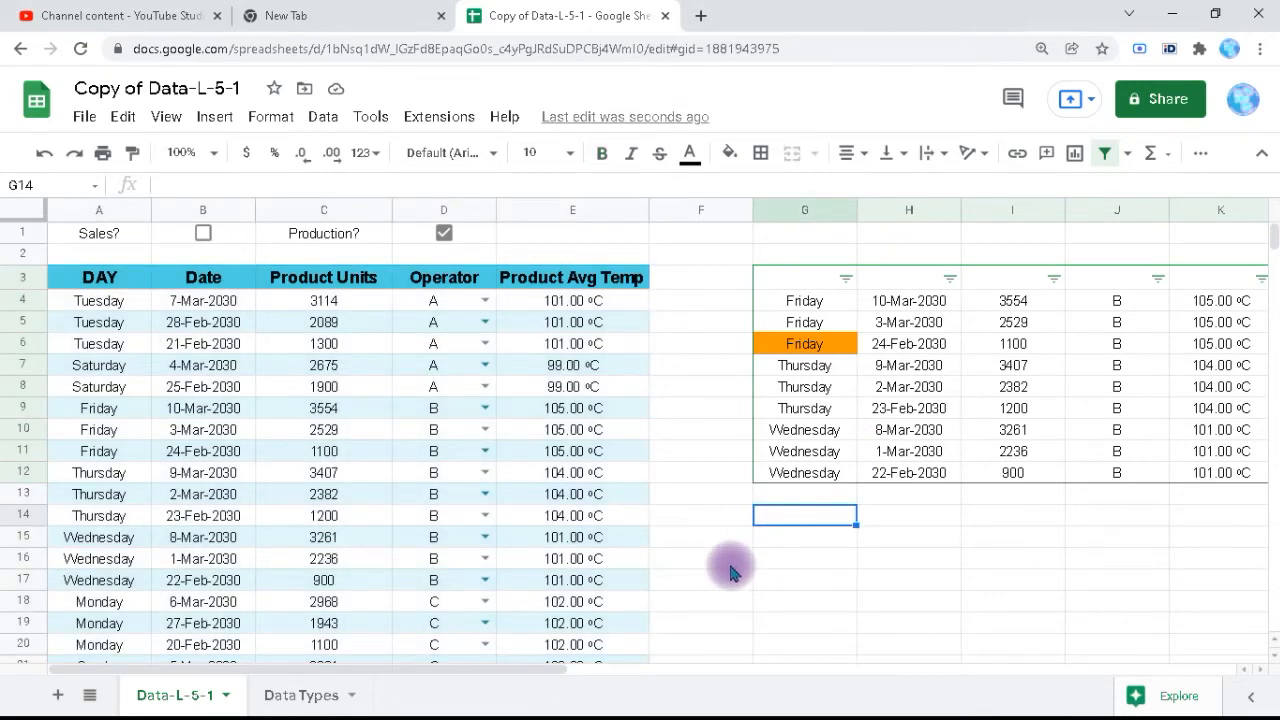
{"action": "key", "text": "ctrl+z"}
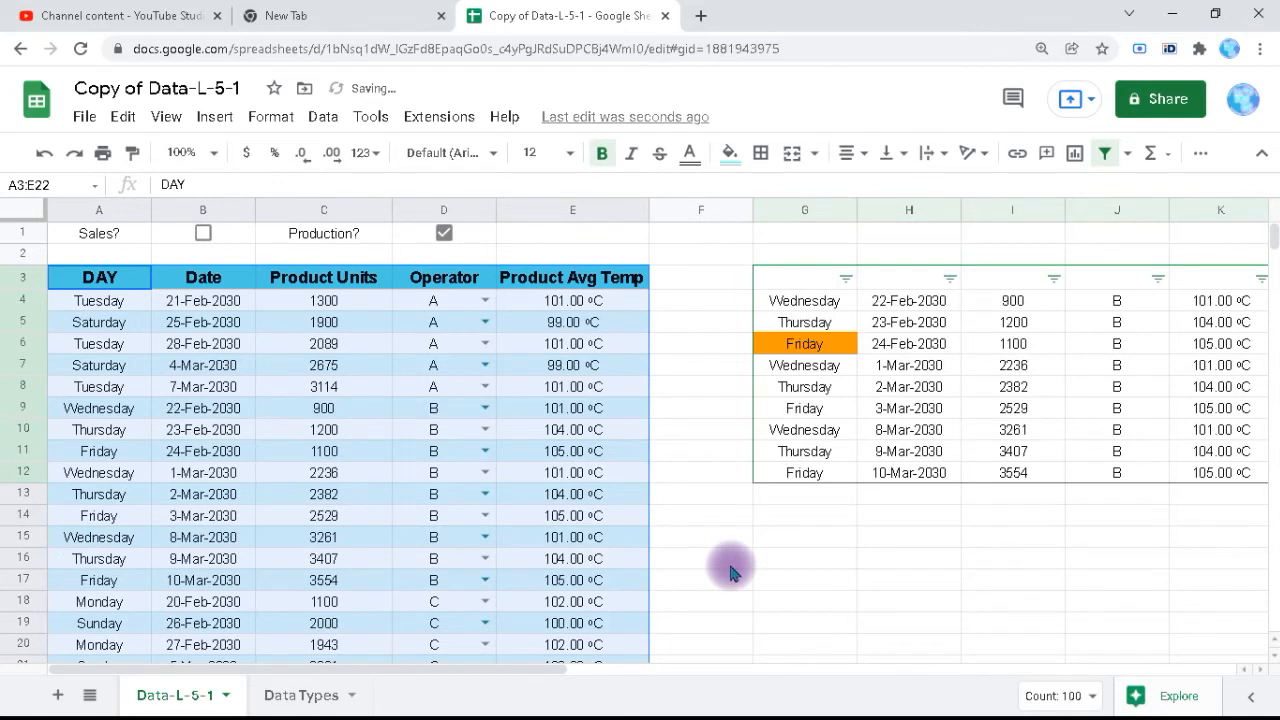
{"action": "key", "text": "ctrl+z"}
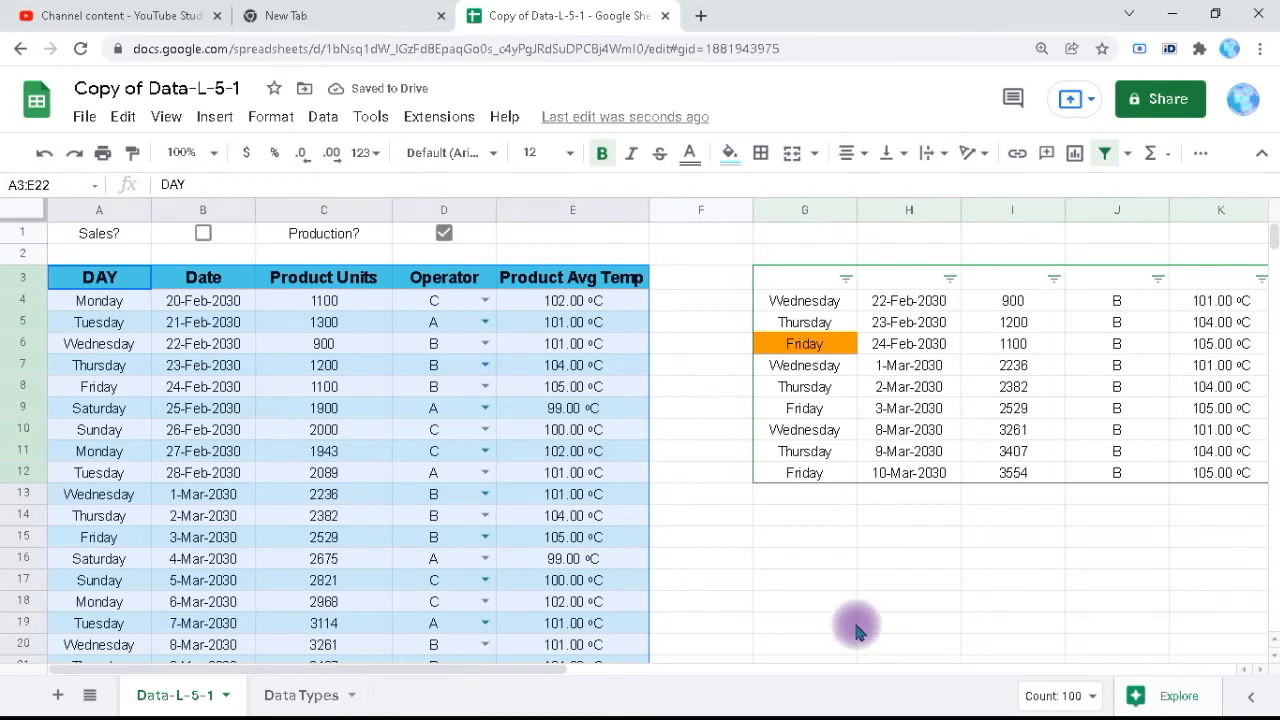
- Start a SORT formula in cell G15 with A3:E22 as the range to sort
{"action": "left_click", "coordinate": [835, 540]}
{"action": "type", "text": "="}
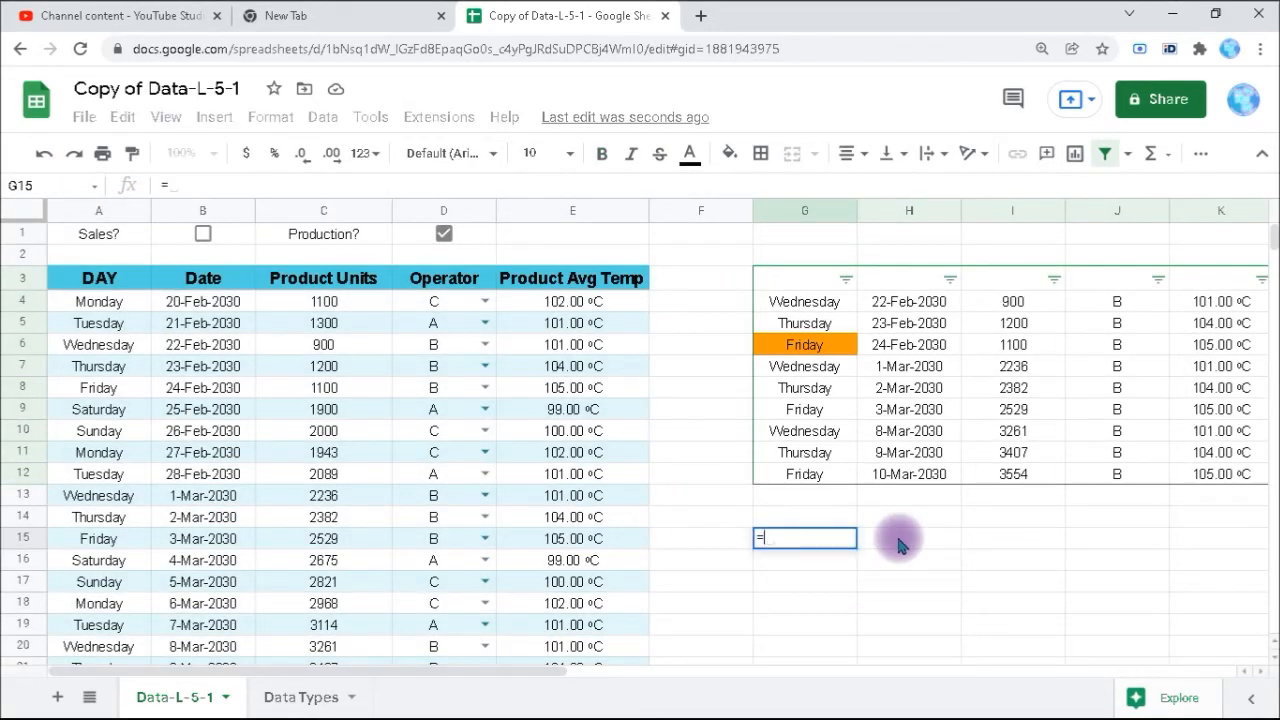
{"action": "type", "text": "sort"}
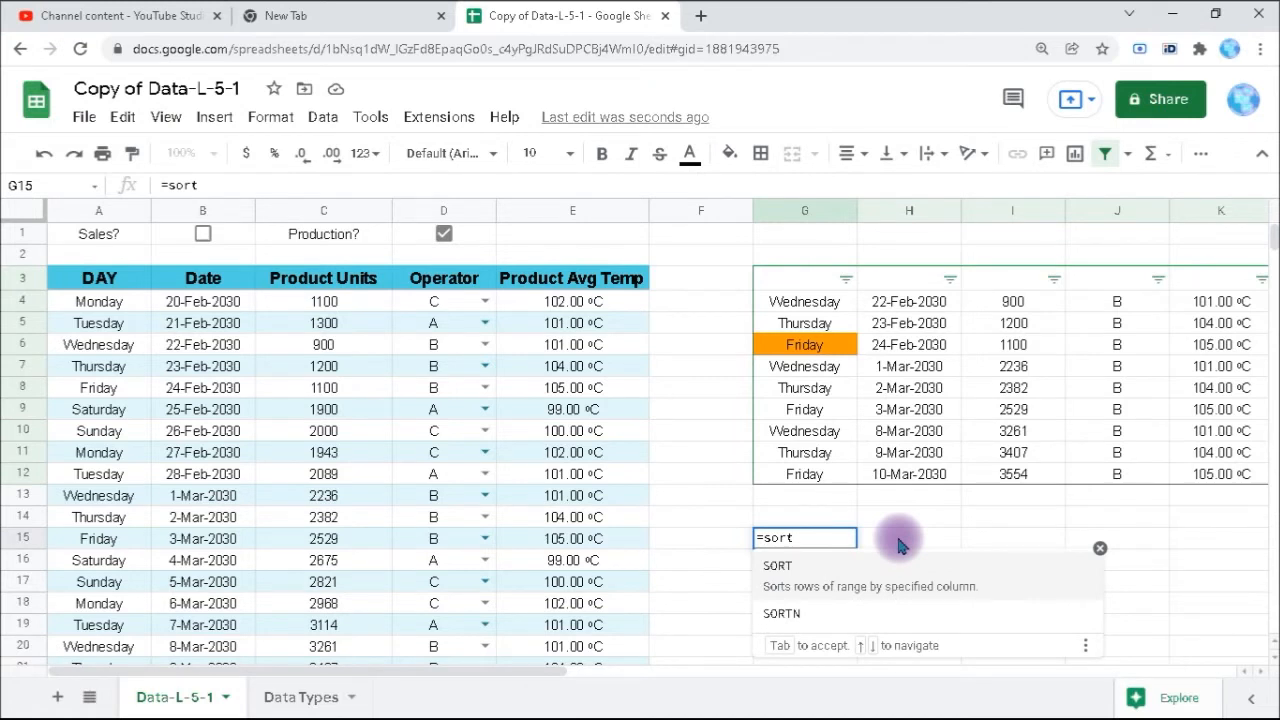
{"action": "type", "text": "("}
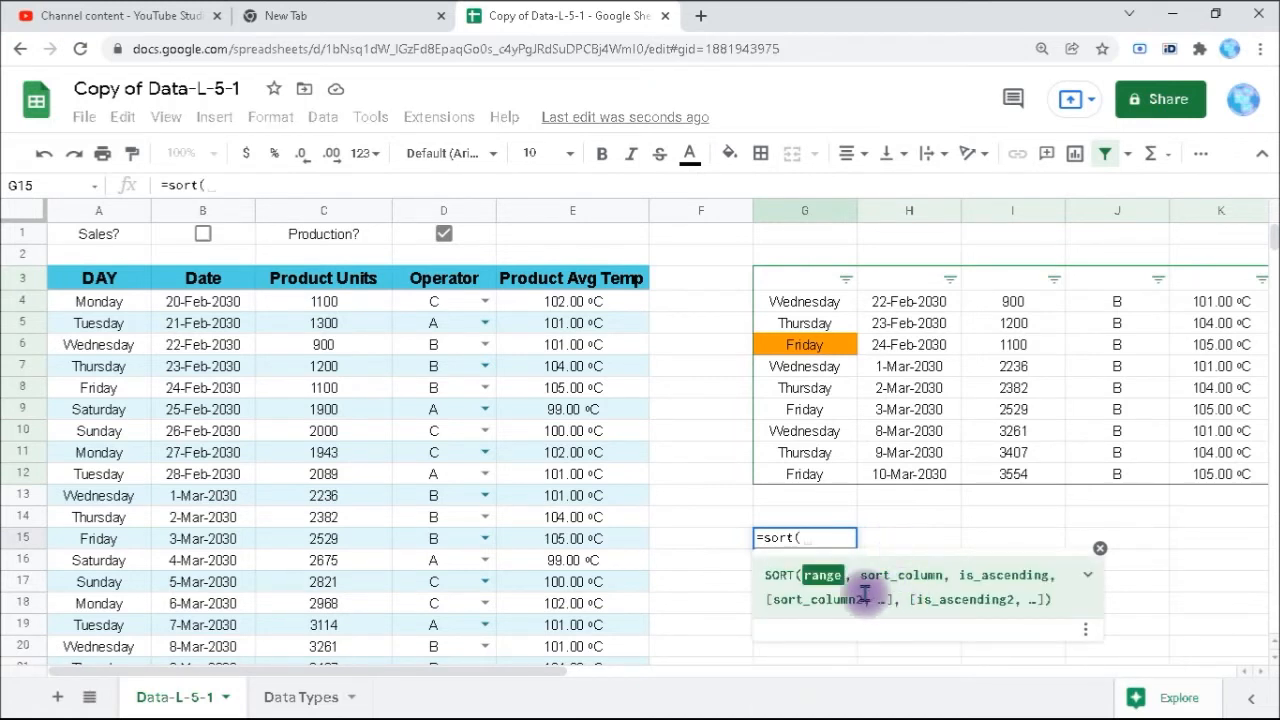
{"action": "left_click", "coordinate": [83, 285]}
{"action": "key", "text": "shift+Right"}
{"action": "key", "text": "shift+Right"}
{"action": "key", "text": "shift+Right"}
{"action": "key", "text": "shift+Right"}
{"action": "key", "text": "shift+Down"}
{"action": "key", "text": "shift+Down"}
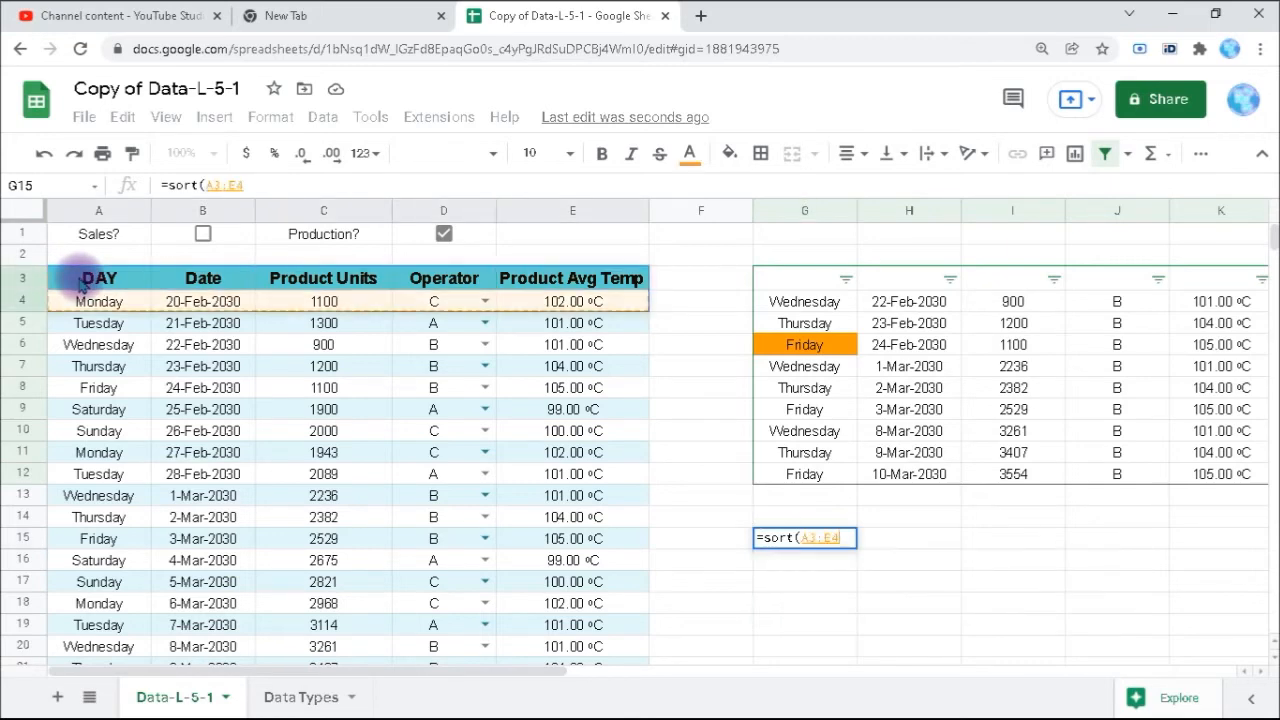
{"action": "key", "text": "shift+Down"}
{"action": "key", "text": "shift+Down"}
{"action": "key", "text": "shift+Down"}
{"action": "key", "text": "shift+Down"}
{"action": "key", "text": "shift+Down"}
{"action": "key", "text": "shift+Down"}
{"action": "key", "text": "shift+Down"}
{"action": "key", "text": "shift+Down"}
{"action": "key", "text": "shift+Down"}
{"action": "key", "text": "shift+Down"}
{"action": "key", "text": "shift+Down"}
{"action": "key", "text": "shift+Down"}
{"action": "key", "text": "shift+Down"}
{"action": "key", "text": "shift+Down"}
{"action": "key", "text": "shift+Down"}
{"action": "key", "text": "shift+Down"}
{"action": "key", "text": "shift+Down"}
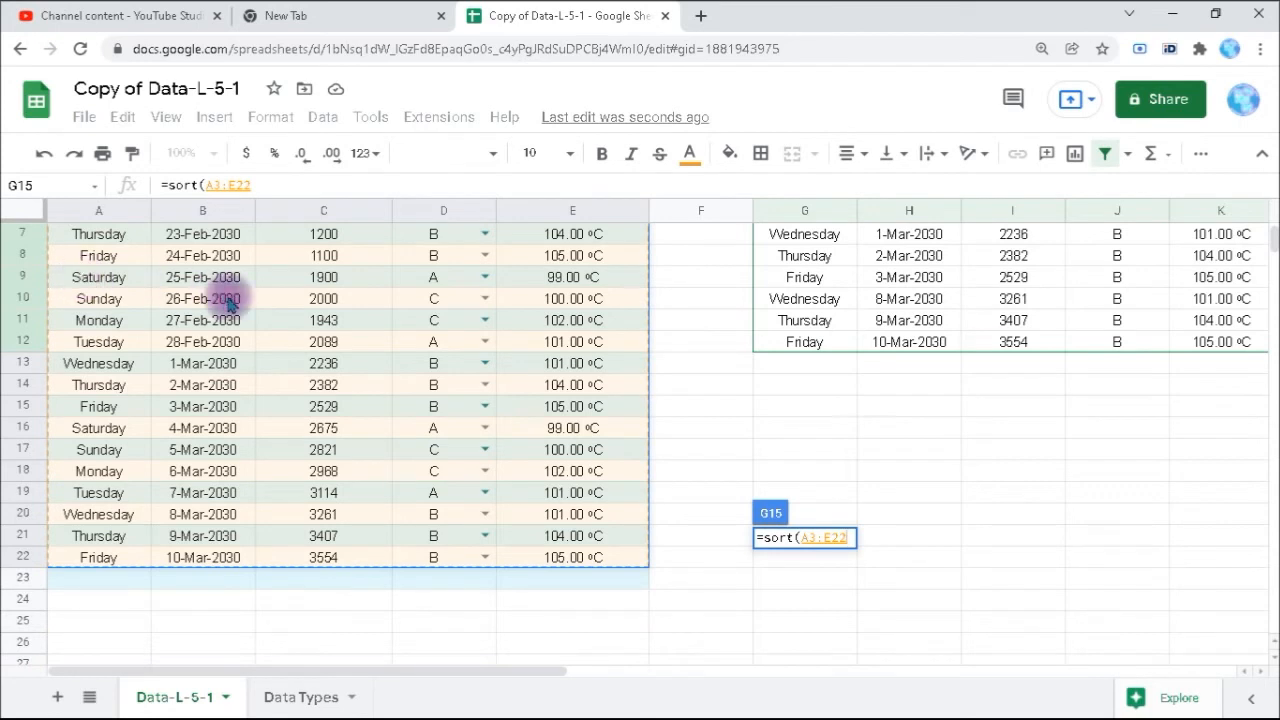
{"action": "type", "text": ","}
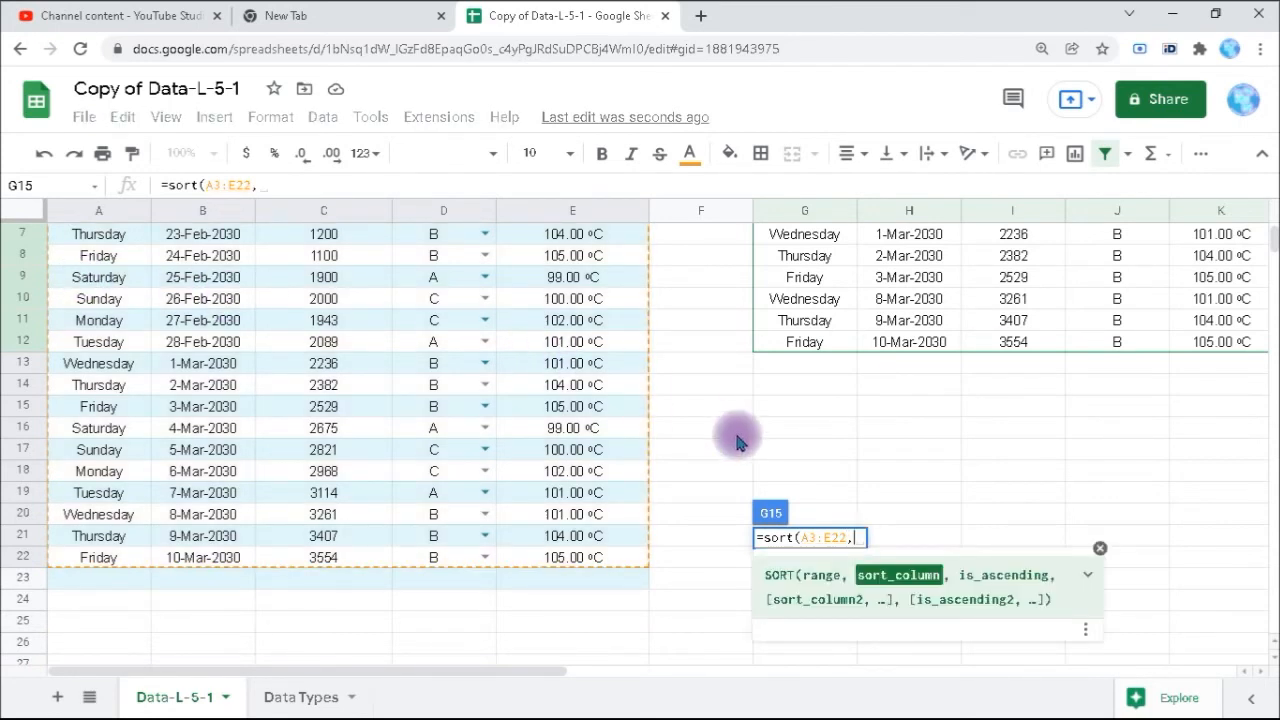
- Complete the SORT formula with column D:D as the sort column and true for ascending order
{"action": "left_click", "coordinate": [457, 212]}
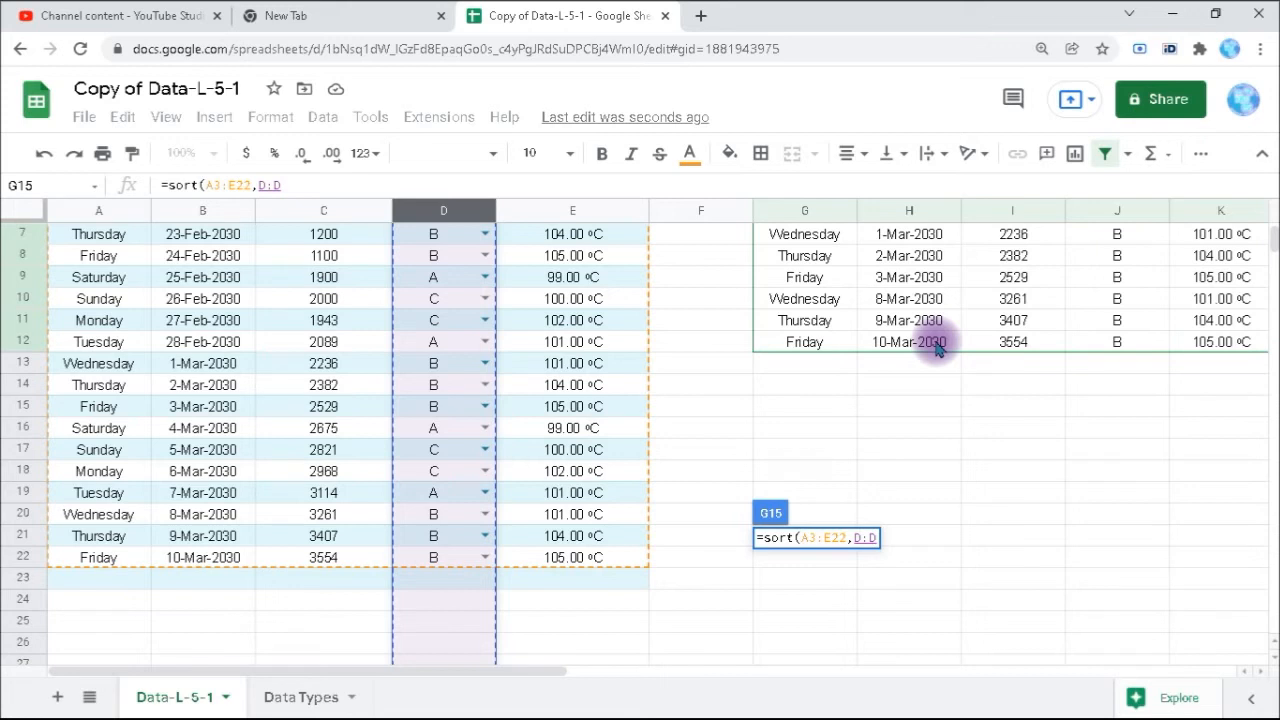
{"action": "type", "text": ","}
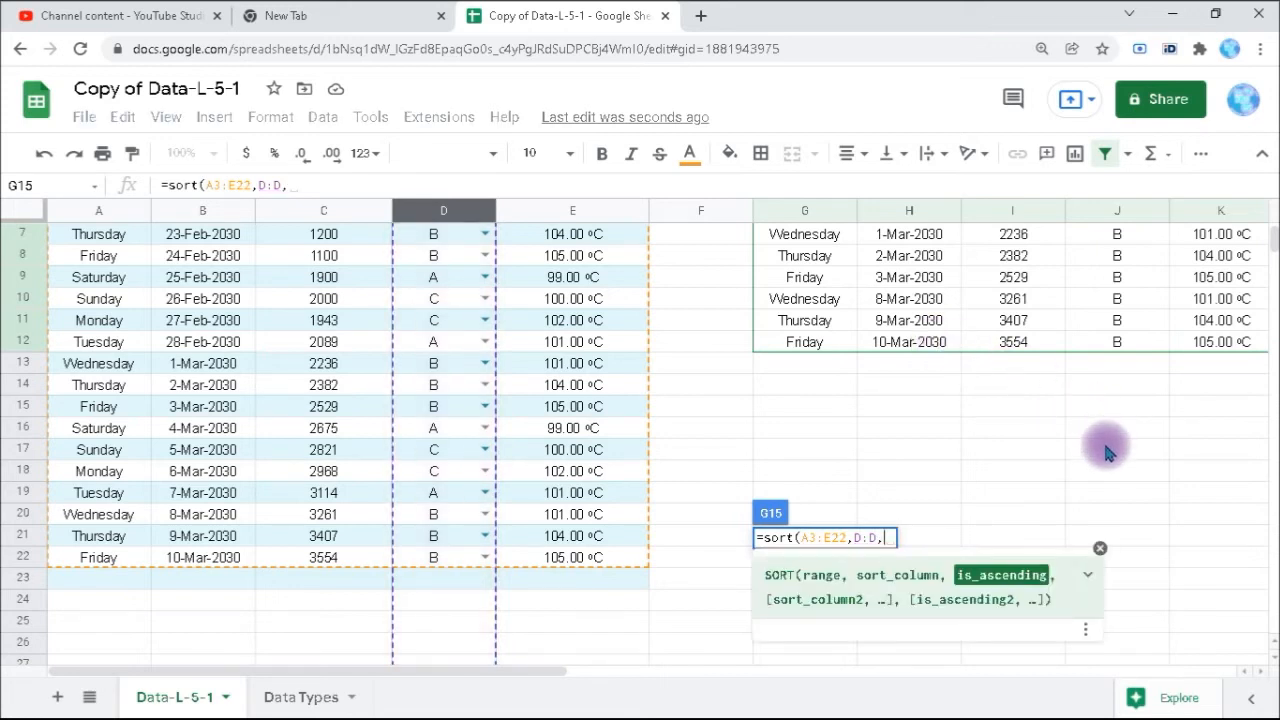
{"action": "type", "text": "true"}
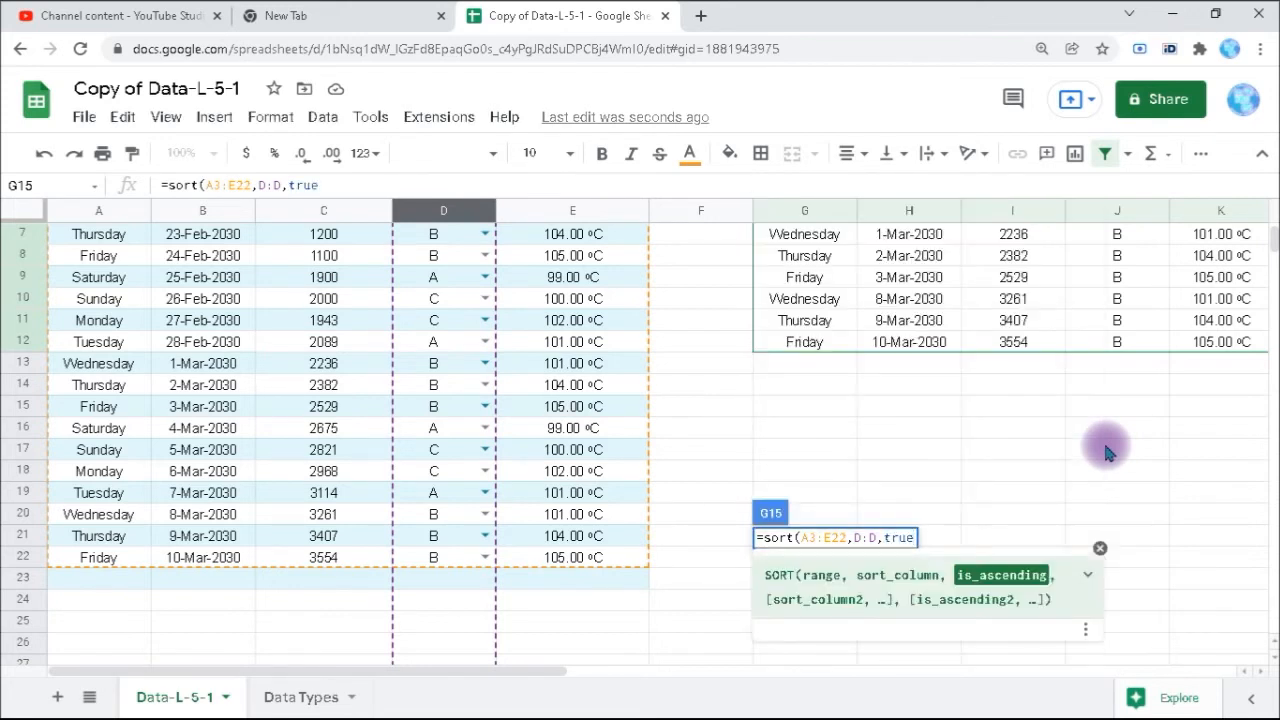
{"action": "type", "text": ")"}
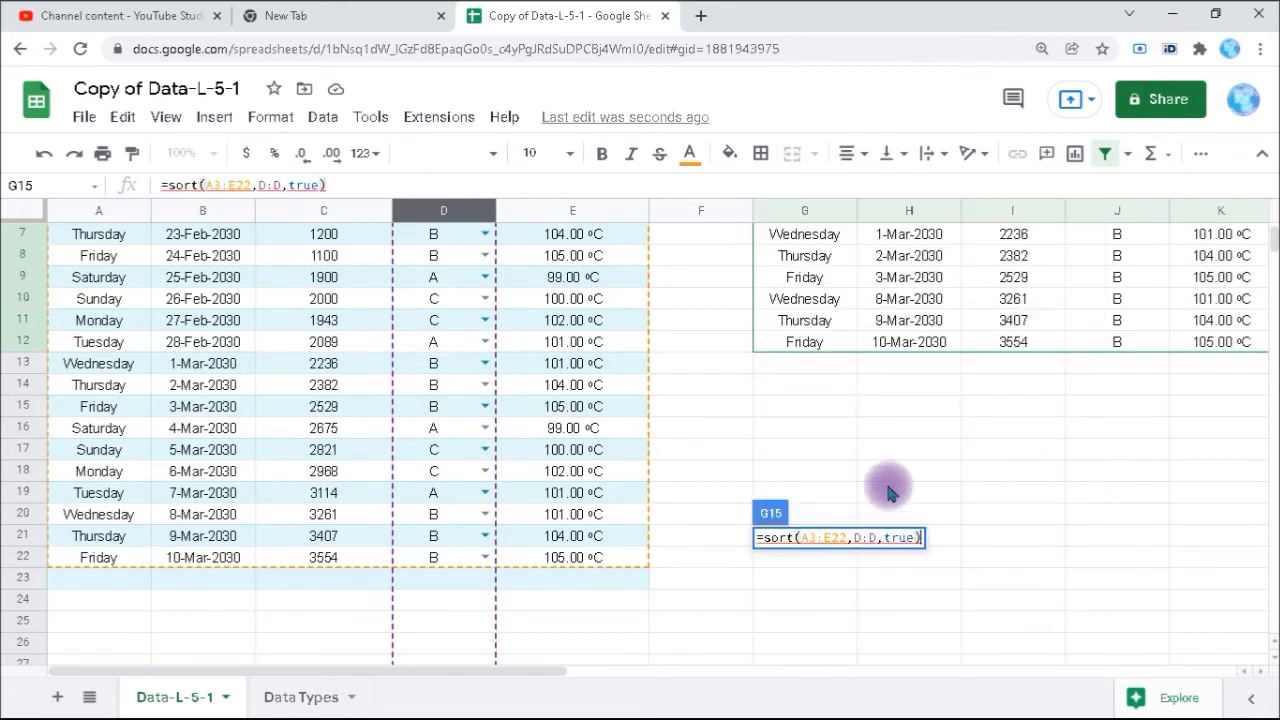
- Limit the formula's sort column to D3:D22 and enter the formula
{"action": "mouse_move", "coordinate": [804, 537]}
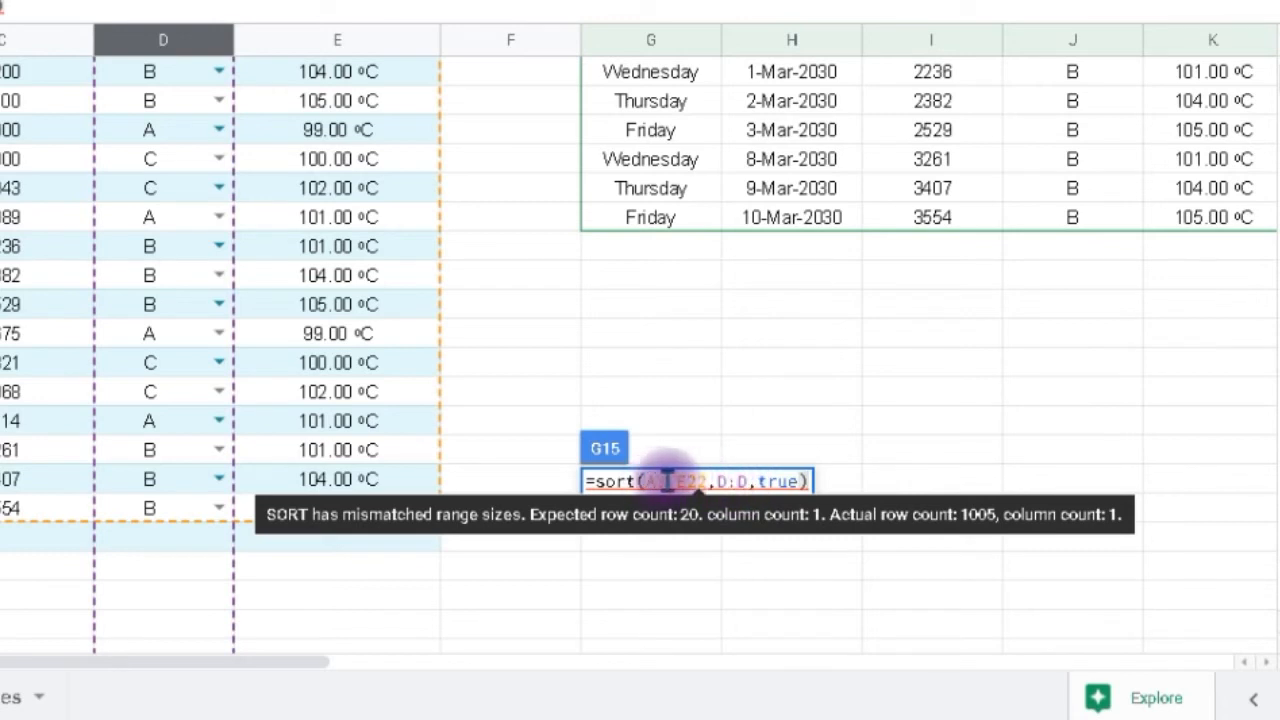
{"action": "left_click", "coordinate": [729, 482]}
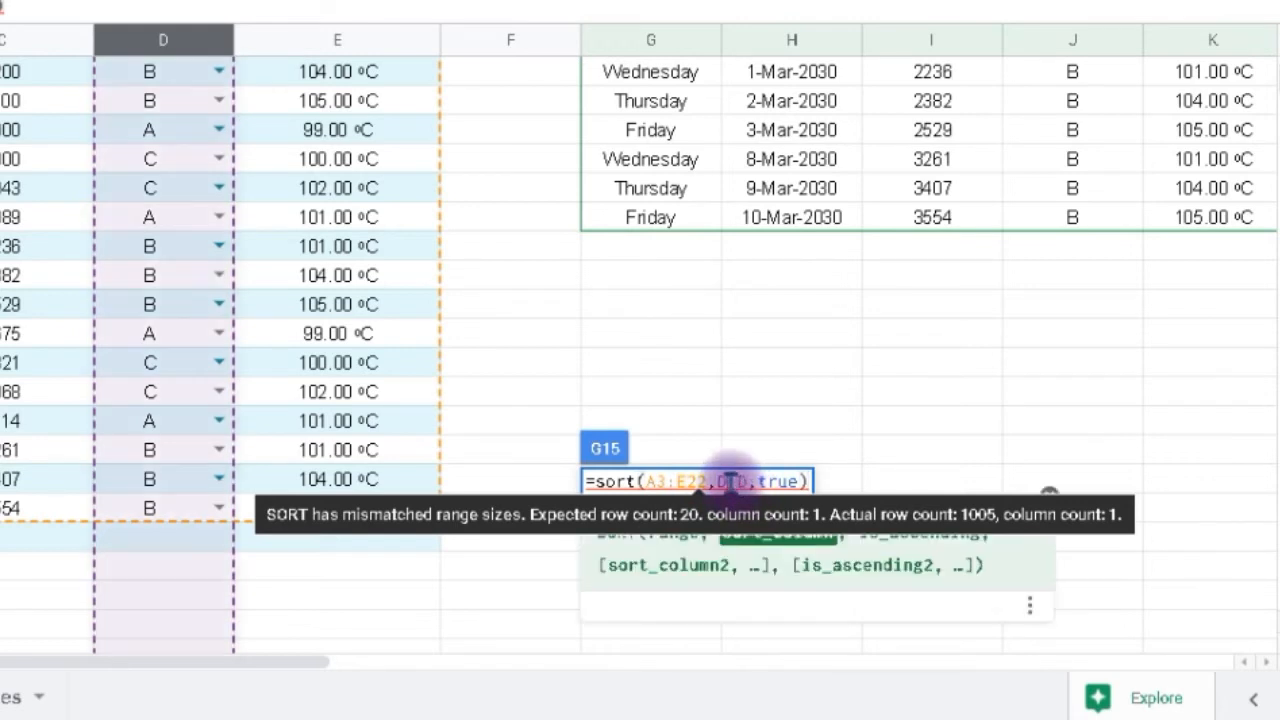
{"action": "type", "text": "3"}
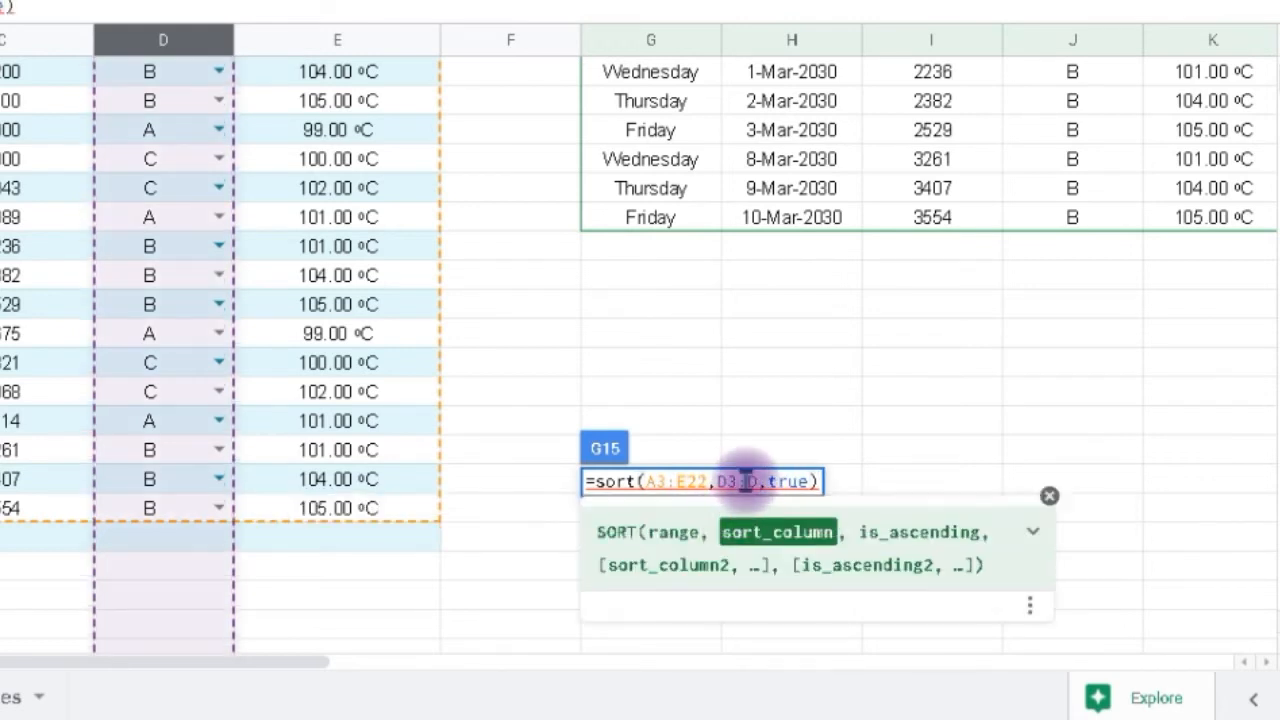
{"action": "left_click", "coordinate": [760, 481]}
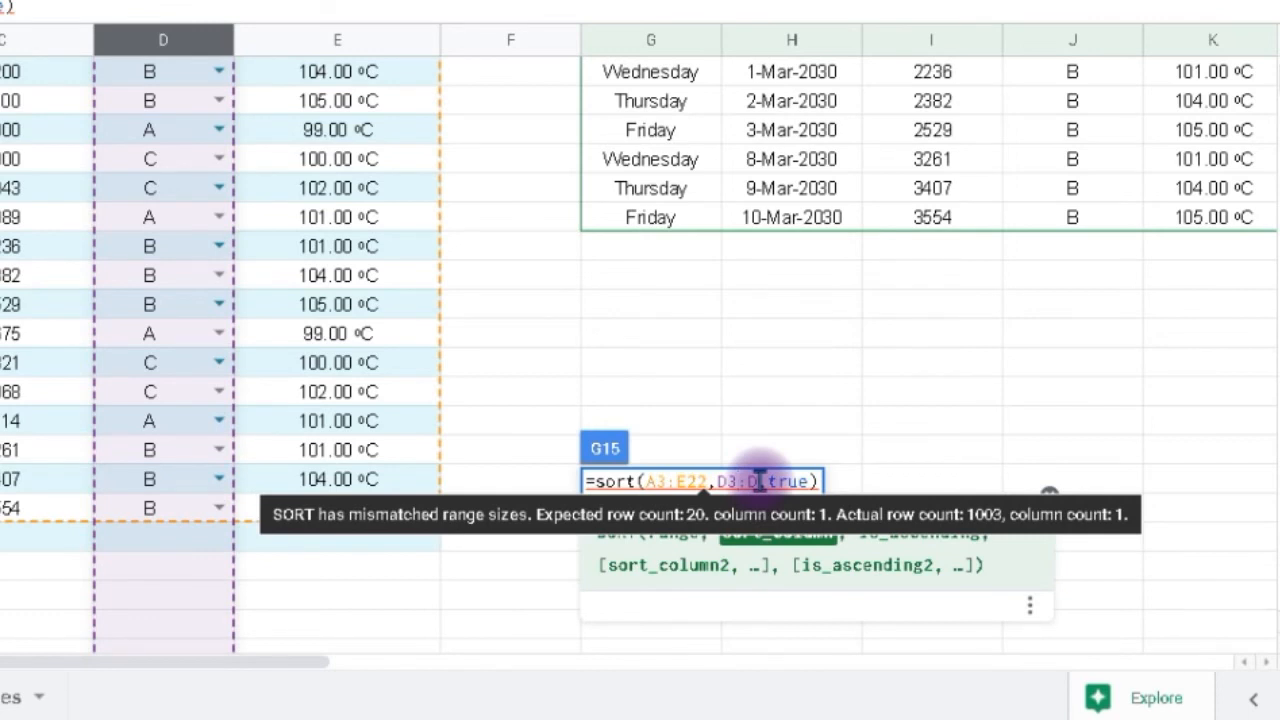
{"action": "type", "text": "22"}
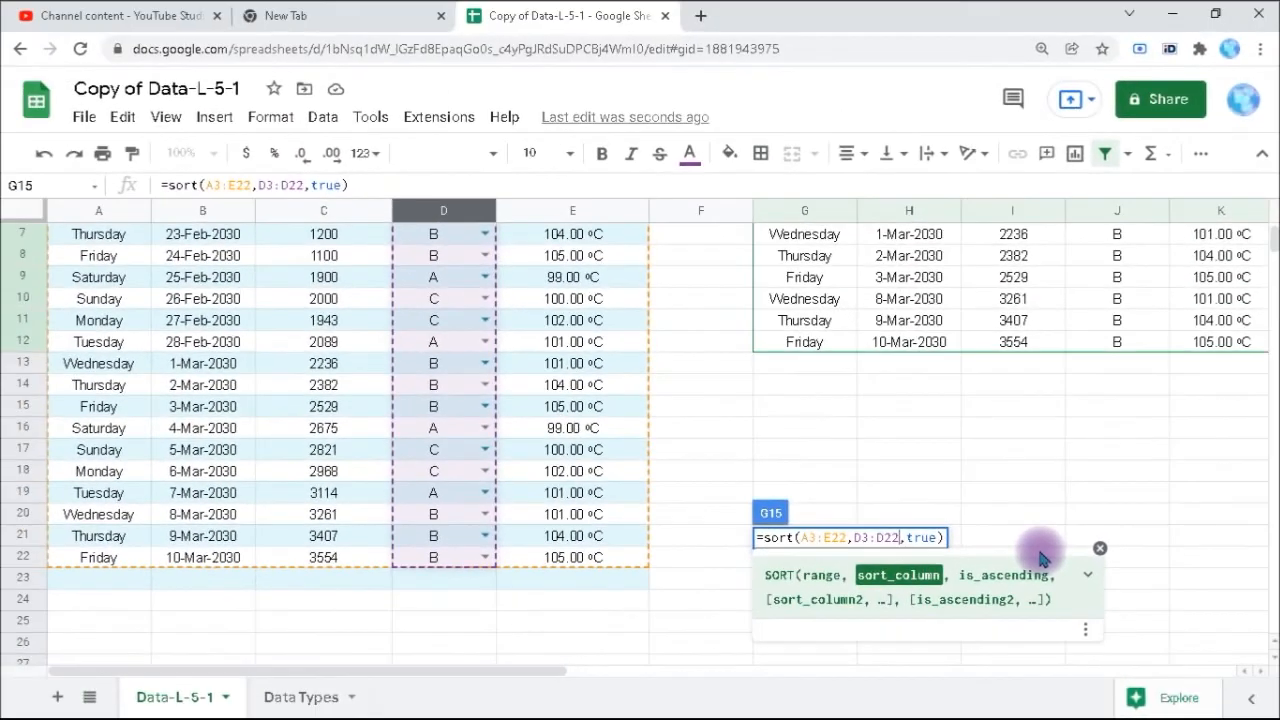
{"action": "key", "text": "Return"}
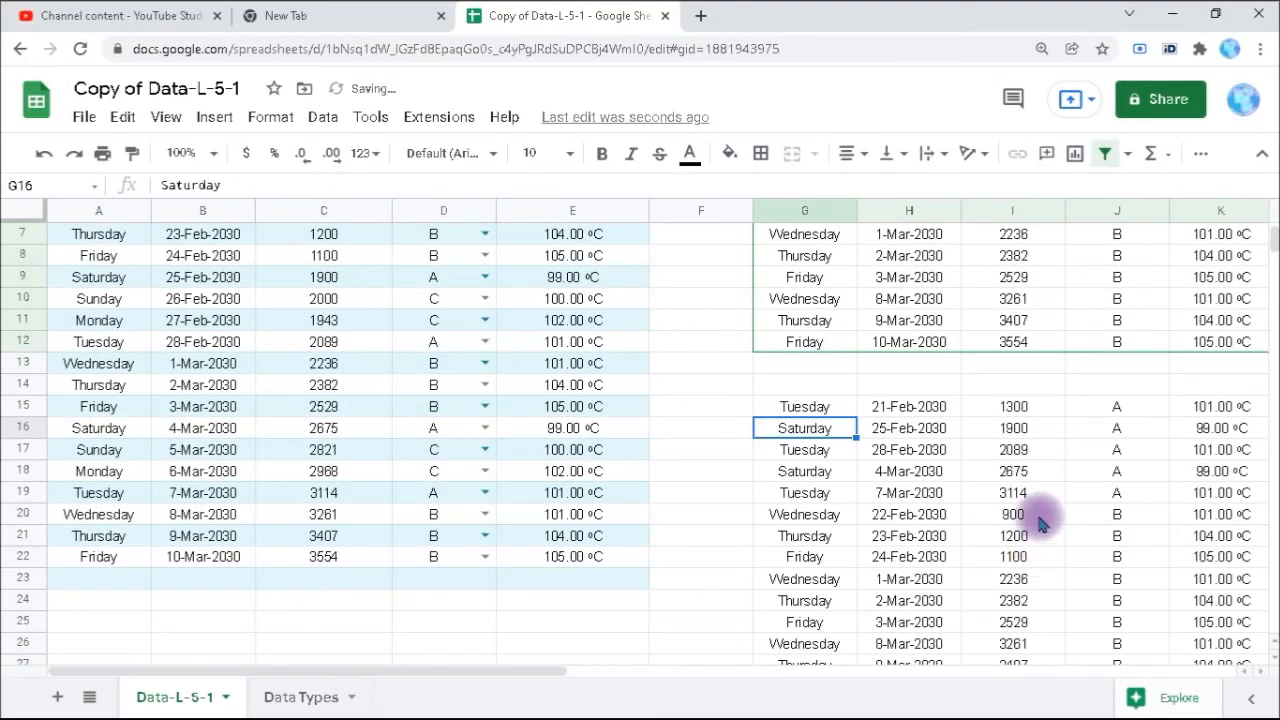